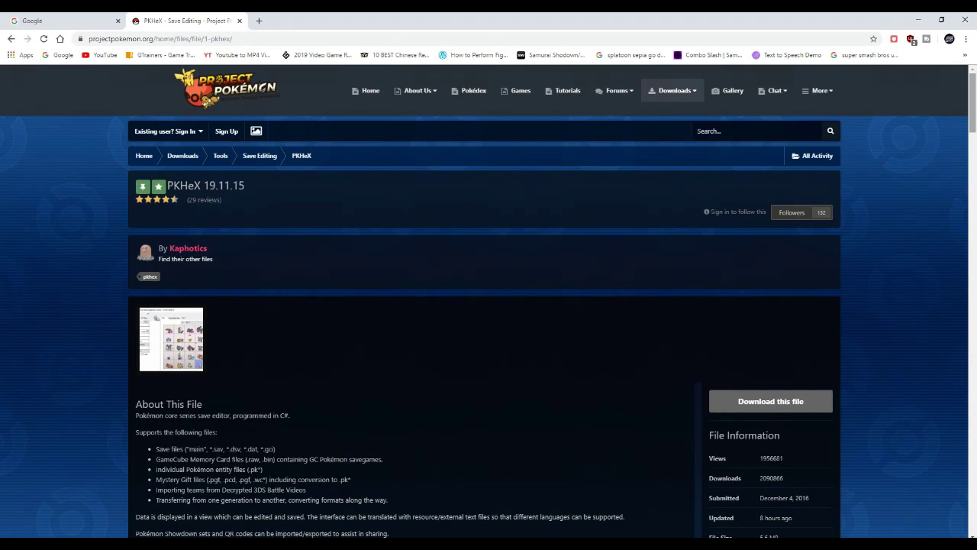
Switch from the browser to the desktop and run PKHeX.exe from the PKHeX (191115).zip archive
{"action": "scroll", "coordinate": [488, 305], "scroll_direction": "down", "scroll_amount": 2}
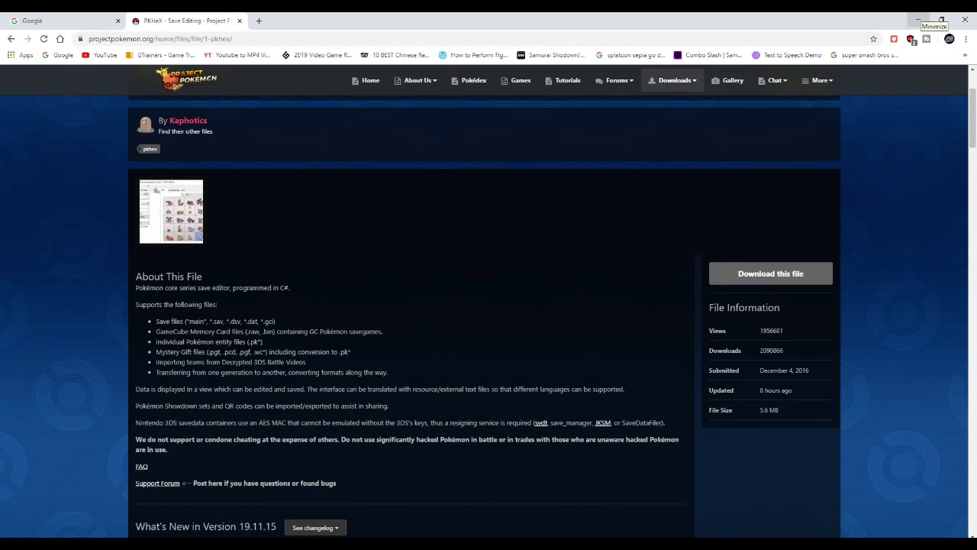
{"action": "left_click", "coordinate": [919, 19]}
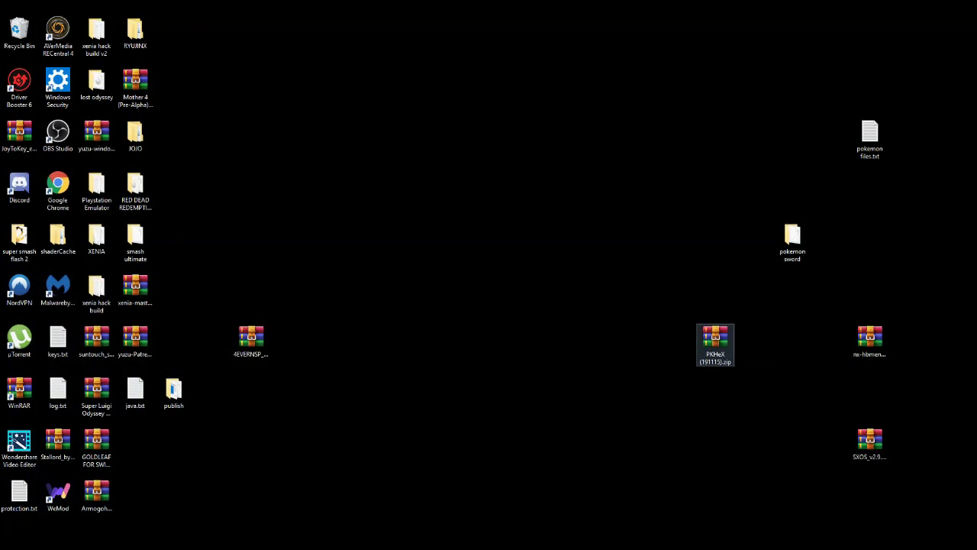
{"action": "mouse_move", "coordinate": [716, 336]}
{"action": "left_mouse_down"}
{"action": "mouse_move", "coordinate": [708, 290]}
{"action": "mouse_move", "coordinate": [660, 263]}
{"action": "mouse_move", "coordinate": [684, 247]}
{"action": "mouse_move", "coordinate": [661, 246]}
{"action": "mouse_move", "coordinate": [711, 285]}
{"action": "mouse_move", "coordinate": [718, 346]}
{"action": "left_mouse_up"}
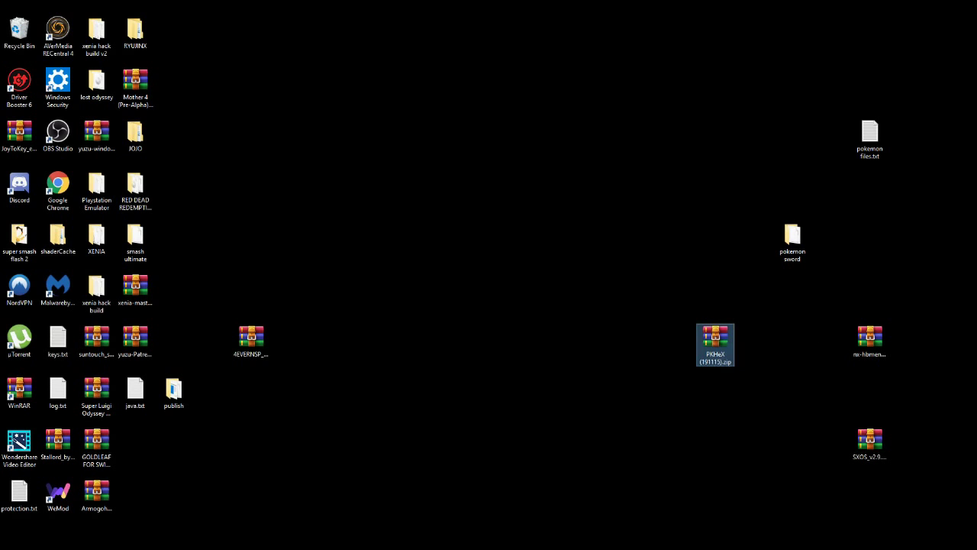
{"action": "double_click", "coordinate": [716, 344]}
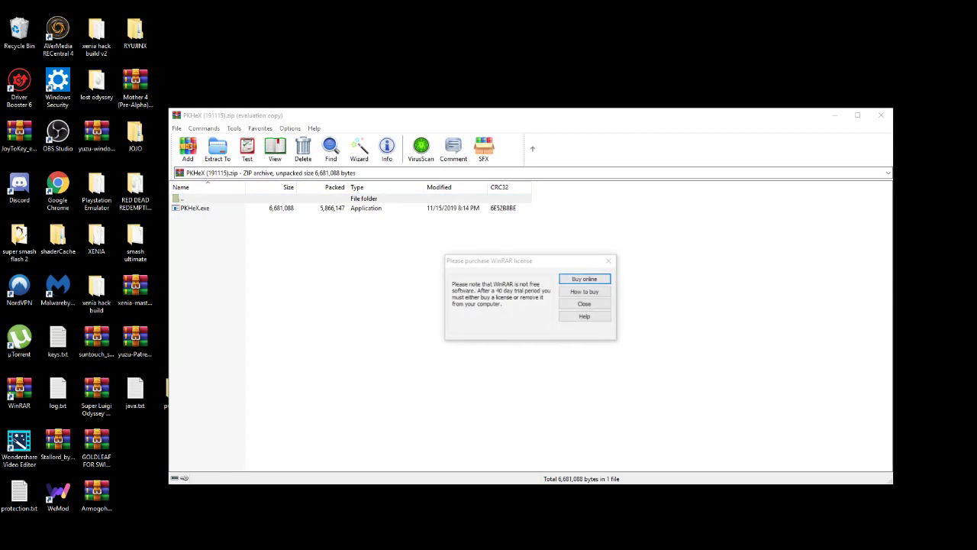
{"action": "left_click", "coordinate": [582, 304]}
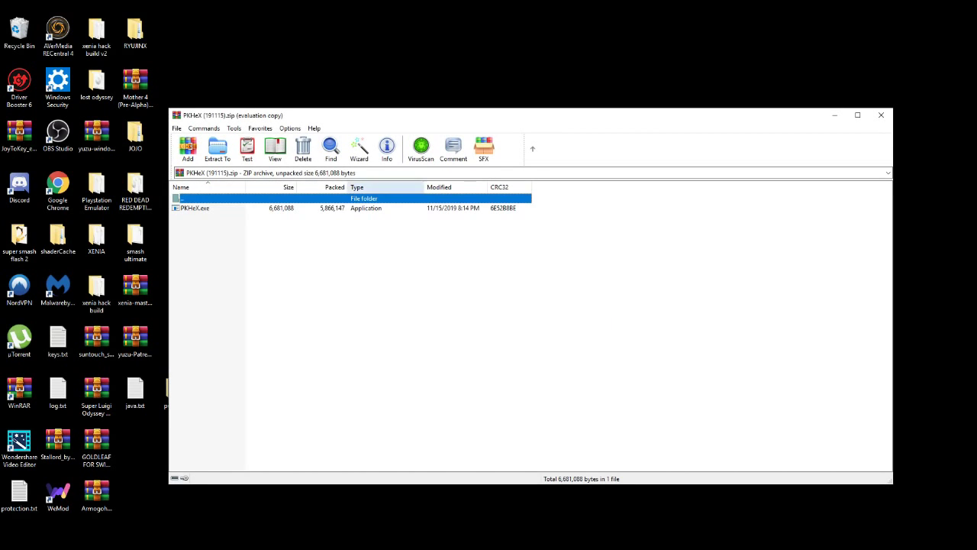
{"action": "left_click", "coordinate": [194, 207]}
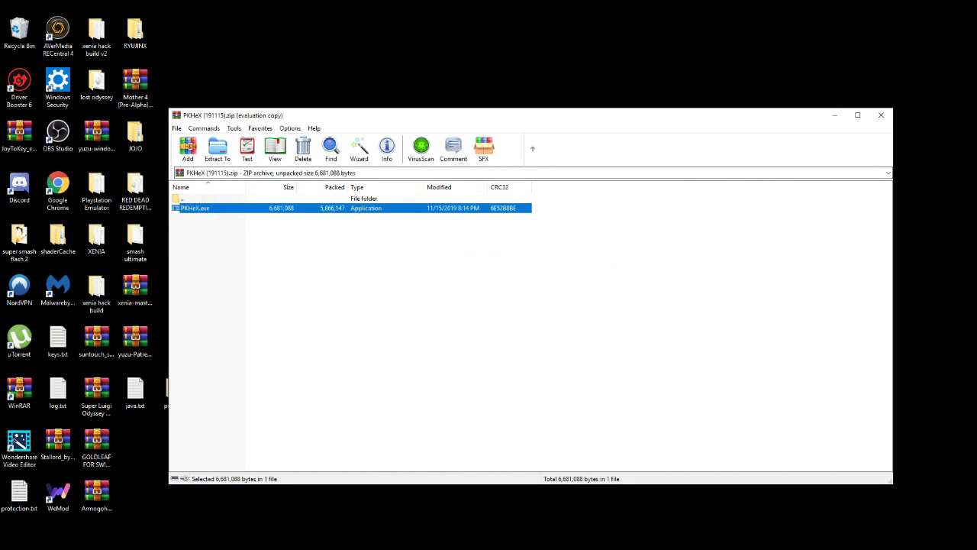
{"action": "key", "text": "Return"}
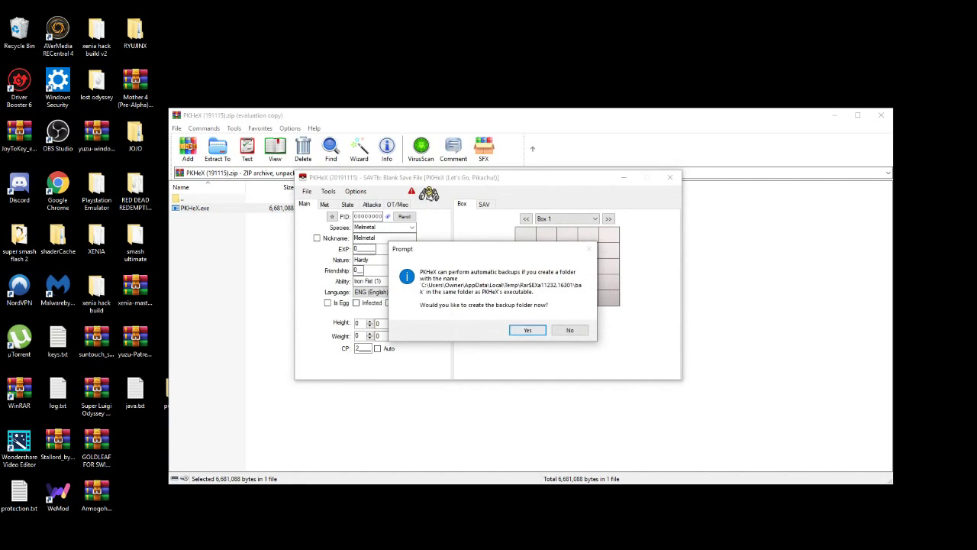
Create the automatic backup folder for PKHeX and clear the archive window away, moving the save editor to a free area of the desktop
{"action": "key", "text": "Return"}
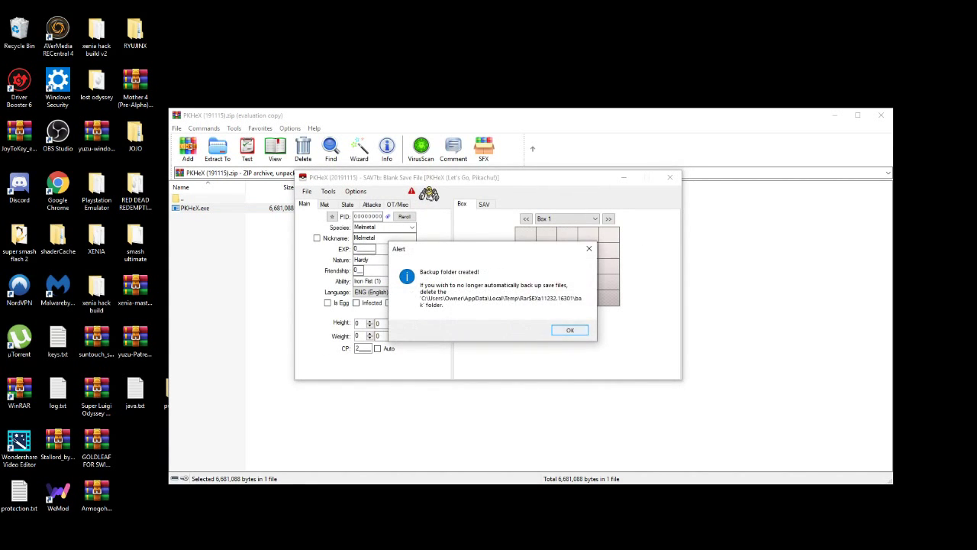
{"action": "key", "text": "Return"}
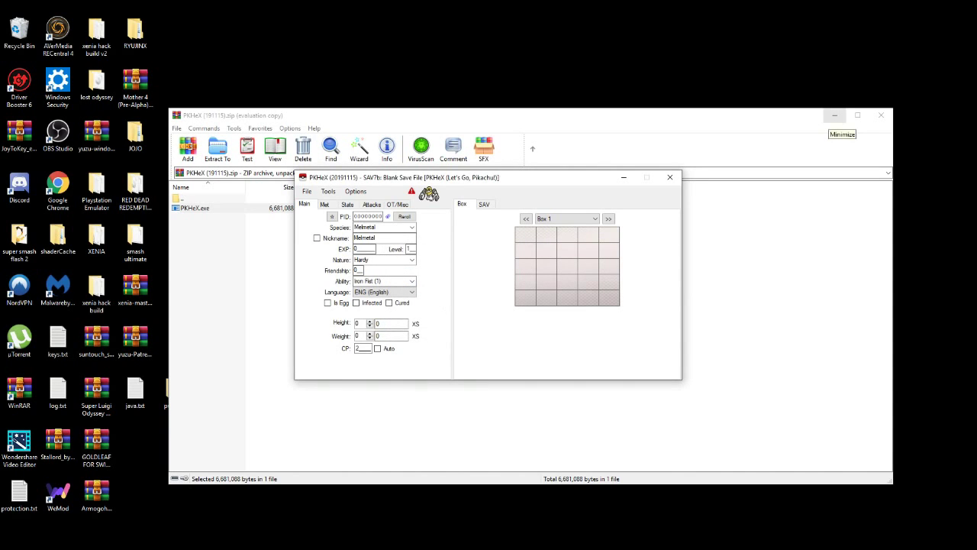
{"action": "left_click", "coordinate": [834, 114]}
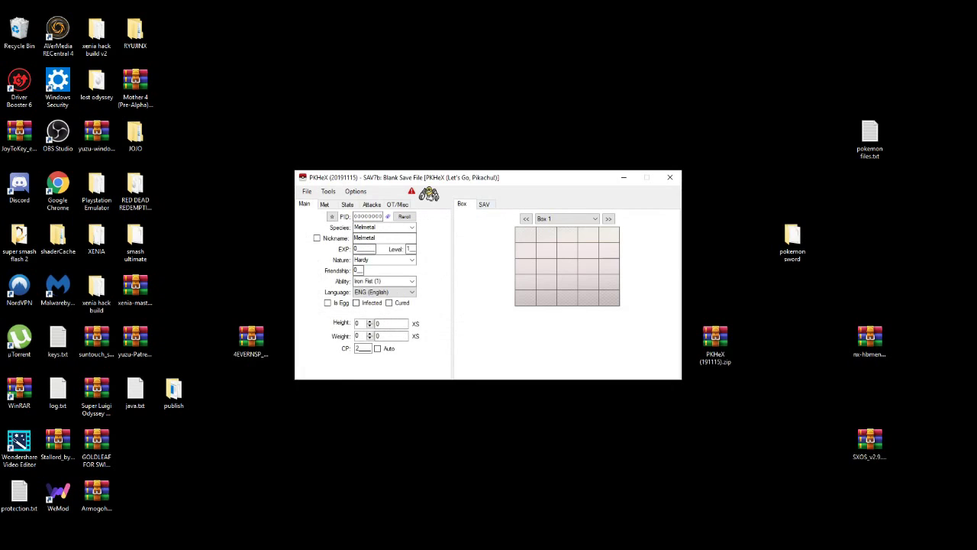
{"action": "left_click_drag", "start_coordinate": [492, 180], "coordinate": [743, 158]}
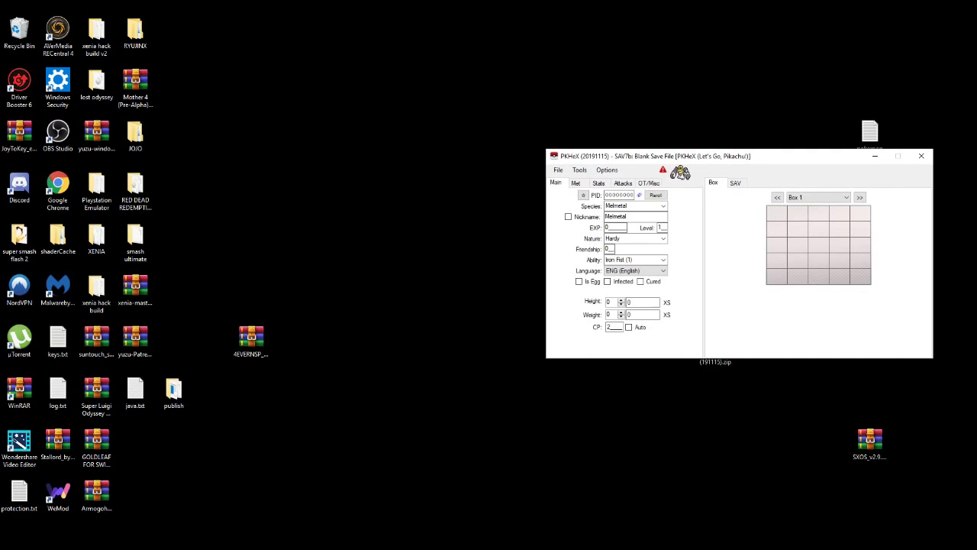
Switch to yuzu and open the save data location of Pokémon Sword for the yuzu profile, keeping PKHeX in view
{"action": "left_click", "coordinate": [268, 540]}
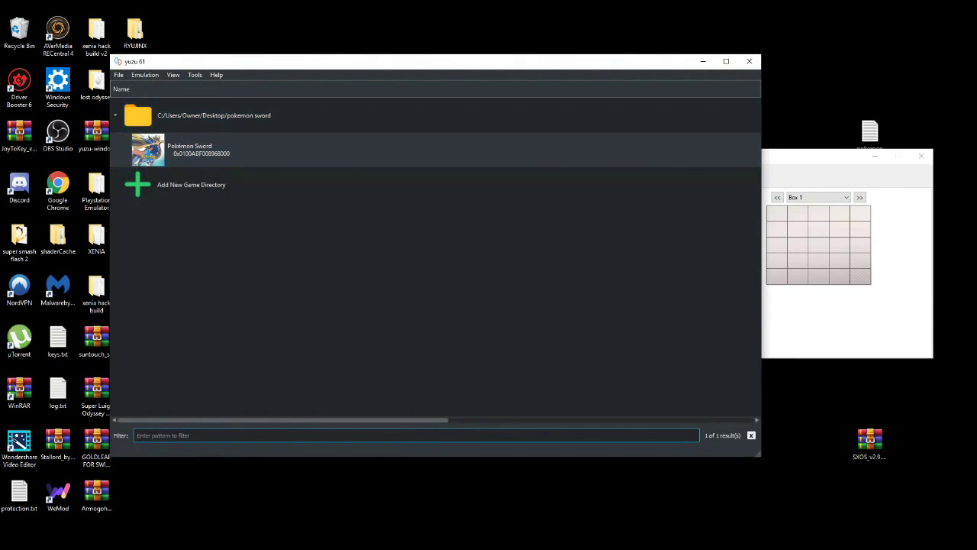
{"action": "left_click_drag", "start_coordinate": [427, 66], "coordinate": [384, 62]}
{"action": "left_click", "coordinate": [800, 157]}
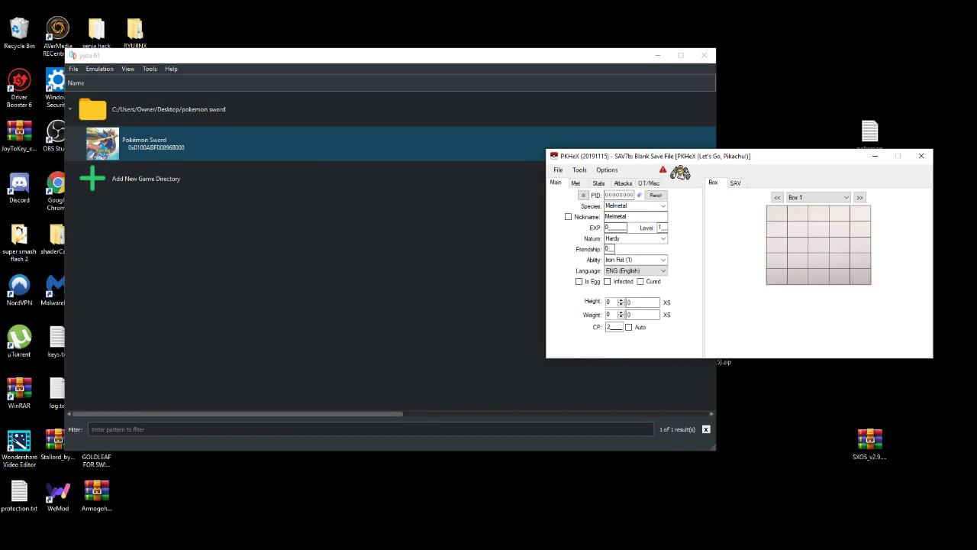
{"action": "right_click", "coordinate": [207, 147]}
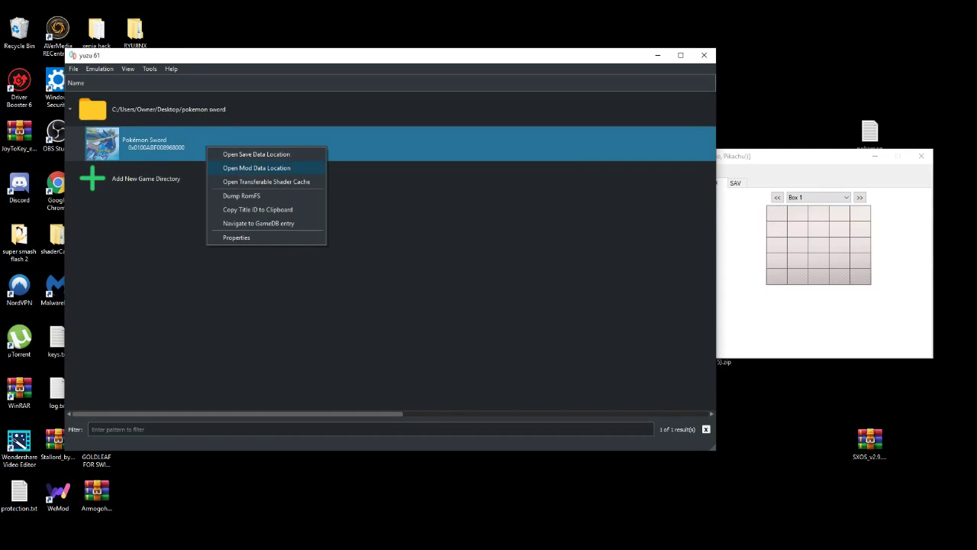
{"action": "left_click", "coordinate": [257, 154]}
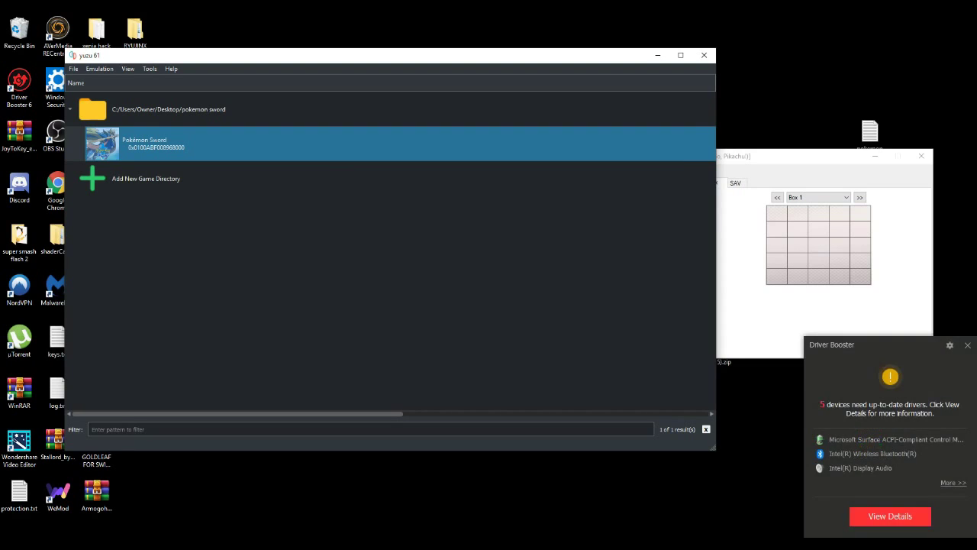
{"action": "left_click", "coordinate": [968, 345]}
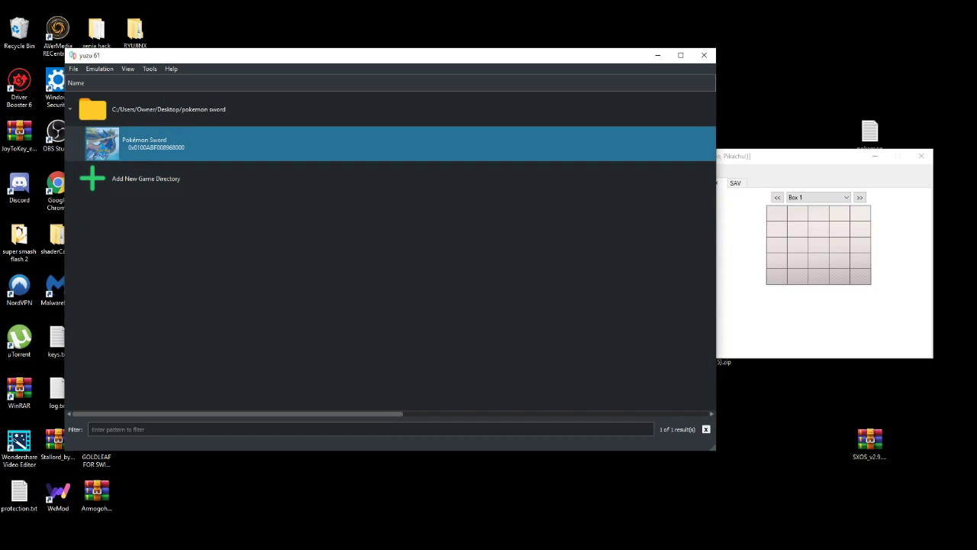
{"action": "right_click", "coordinate": [317, 148]}
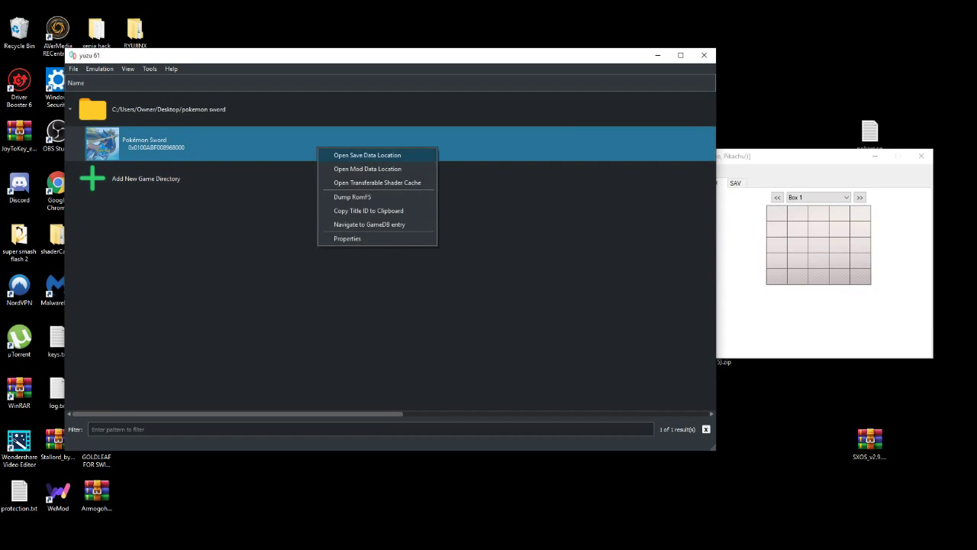
{"action": "left_click", "coordinate": [367, 155]}
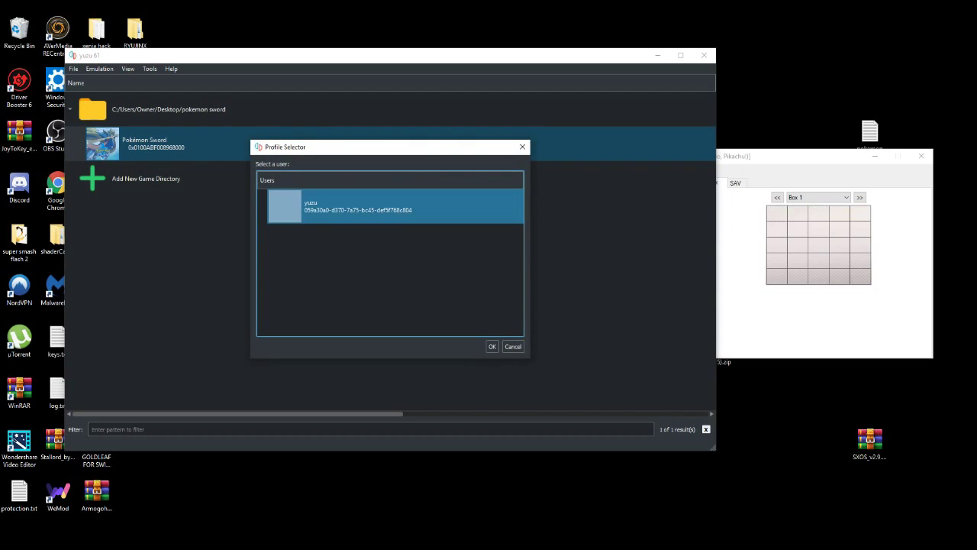
{"action": "left_click", "coordinate": [493, 346]}
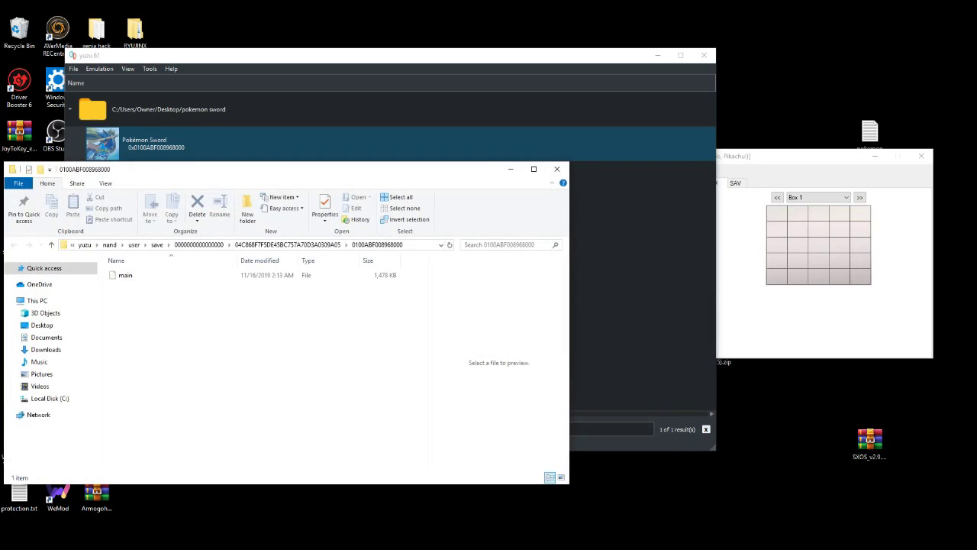
Load the main save file from the Pokémon Sword save folder into PKHeX
{"action": "left_click", "coordinate": [802, 157]}
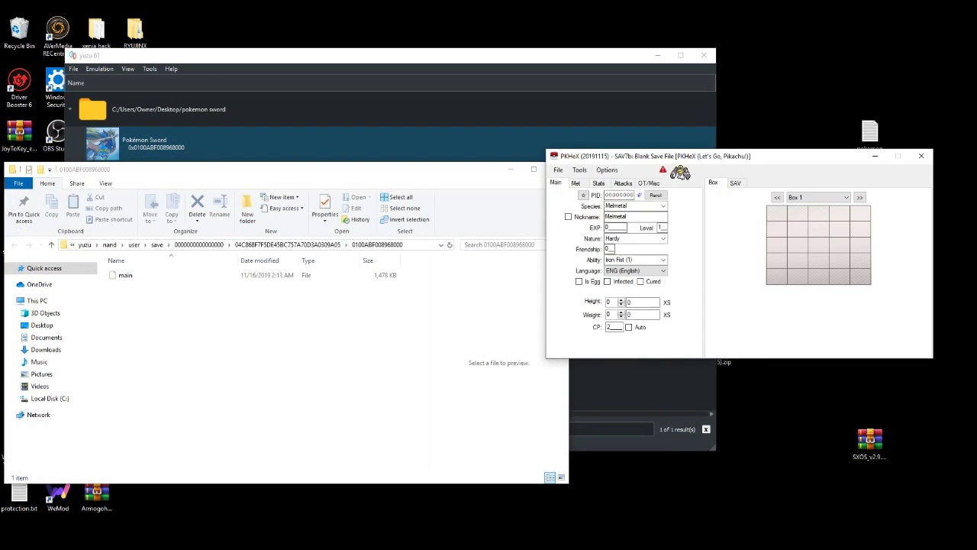
{"action": "left_click_drag", "start_coordinate": [271, 275], "coordinate": [626, 321]}
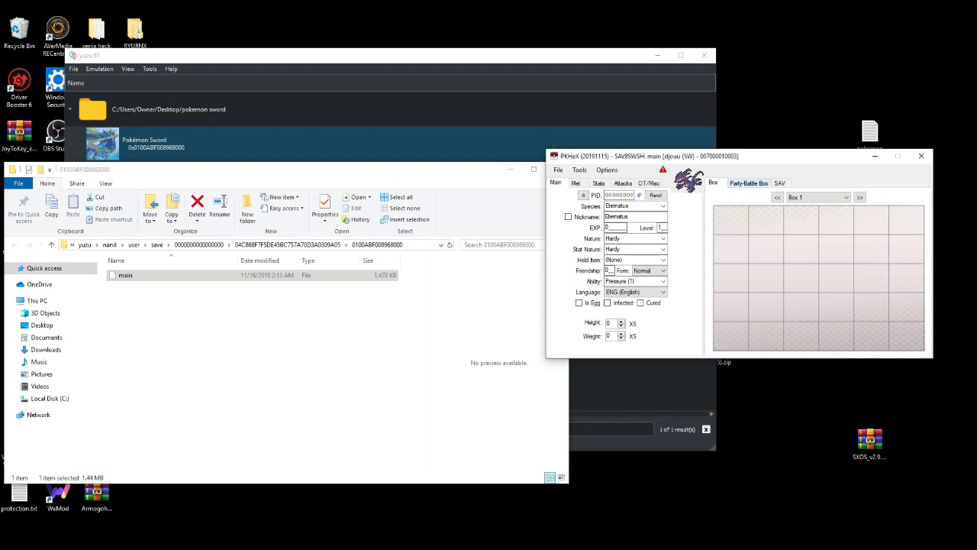
Examine the loaded save's party, storage box and save tools, along with the Pokémon's main, met and stats details
{"action": "left_click", "coordinate": [749, 184]}
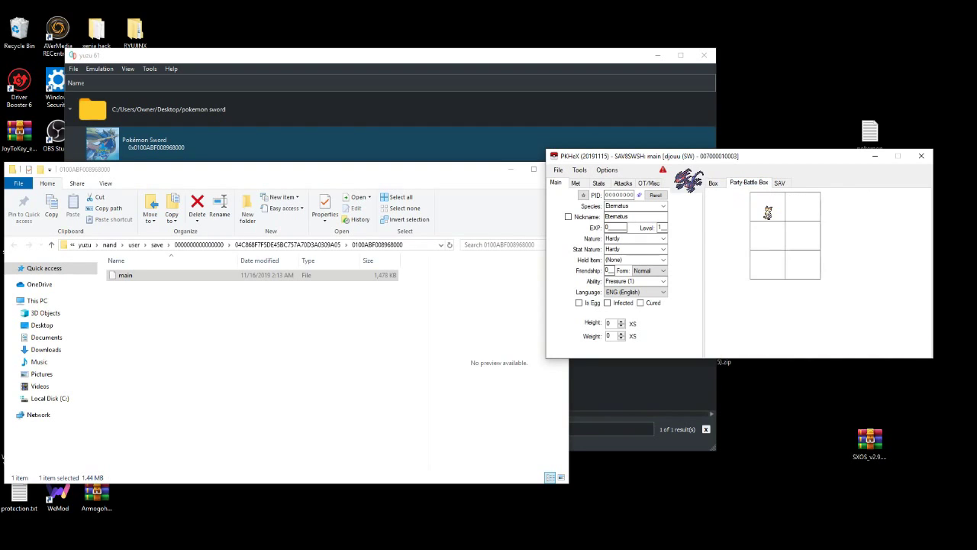
{"action": "mouse_move", "coordinate": [768, 212]}
{"action": "left_click", "coordinate": [576, 183]}
{"action": "left_click", "coordinate": [556, 184]}
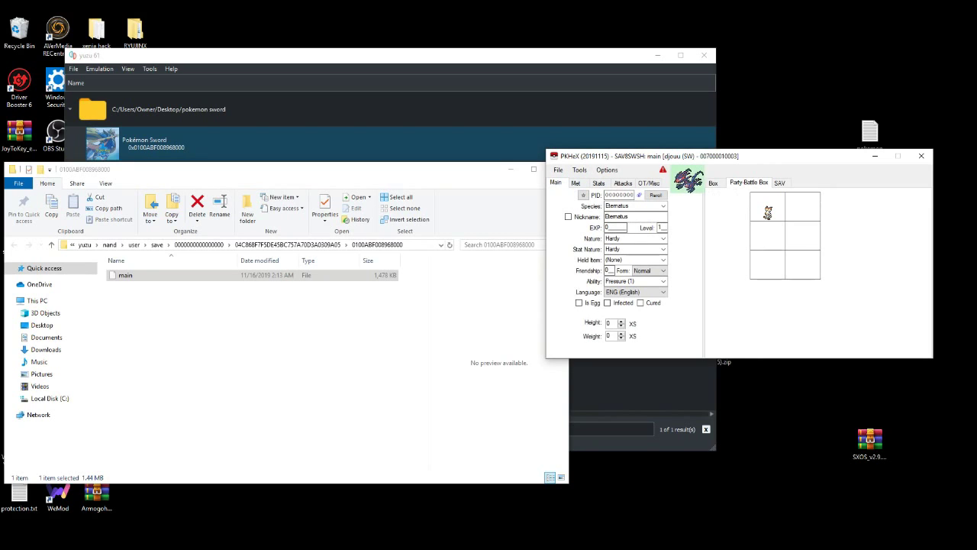
{"action": "left_click", "coordinate": [713, 183]}
{"action": "left_click", "coordinate": [749, 183]}
{"action": "left_click", "coordinate": [780, 183]}
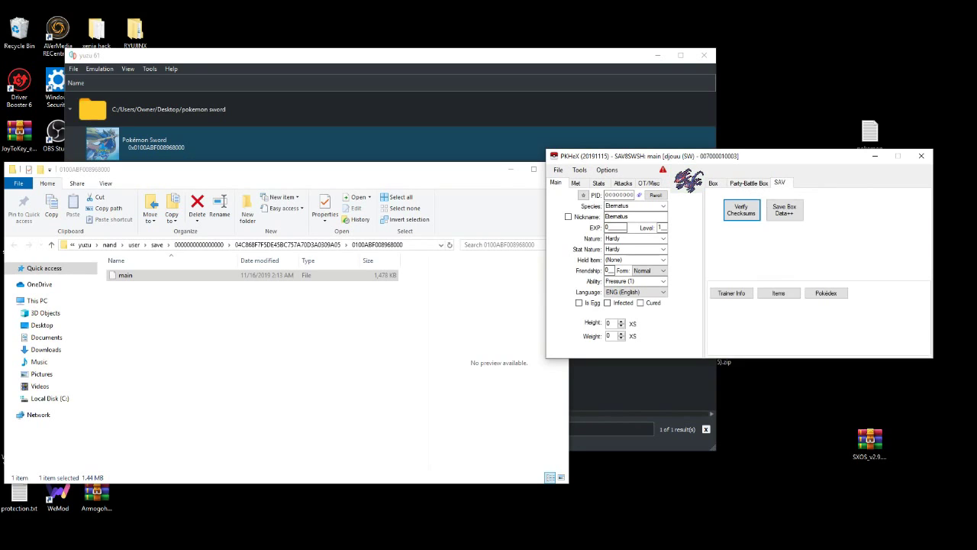
{"action": "key", "text": "Left"}
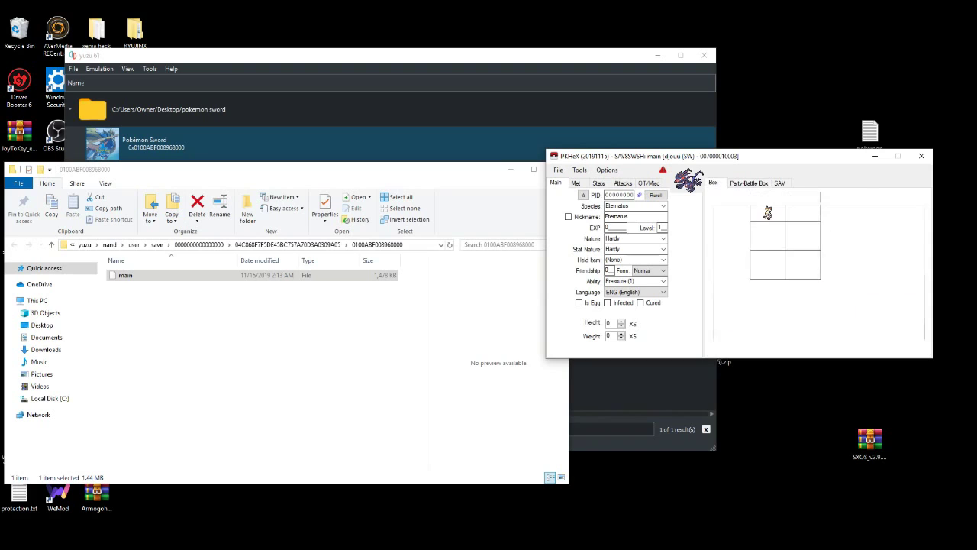
{"action": "key", "text": "Left"}
{"action": "left_click", "coordinate": [576, 183]}
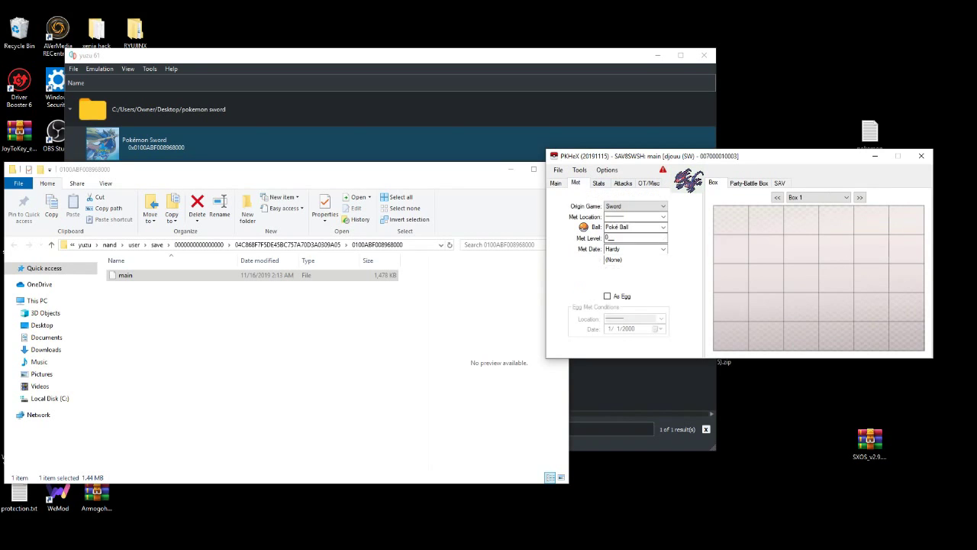
{"action": "left_click", "coordinate": [600, 184]}
{"action": "left_click", "coordinate": [556, 183]}
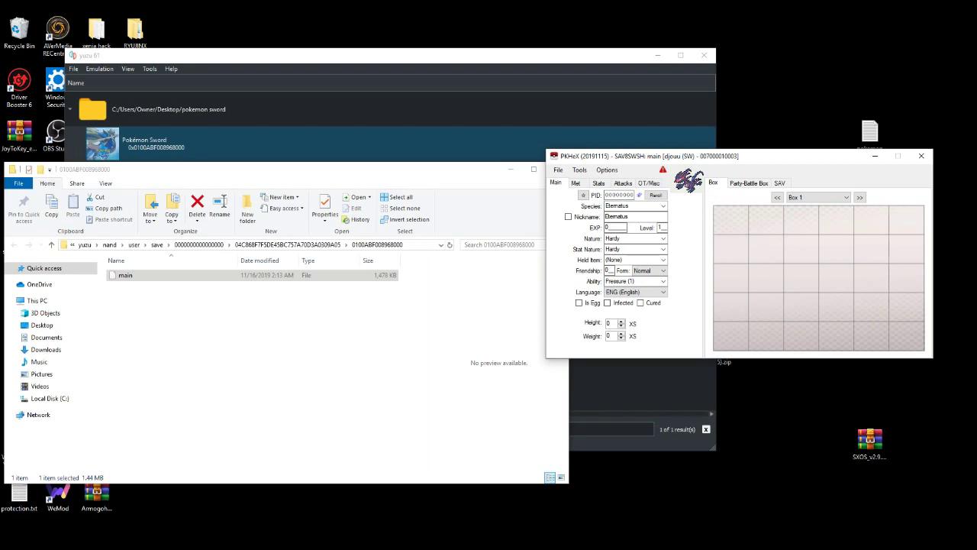
Place Eternatus in the first slot of Box 1 and set the edited Pokémon's species to Magikarp
{"action": "left_click_drag", "start_coordinate": [688, 181], "coordinate": [731, 221]}
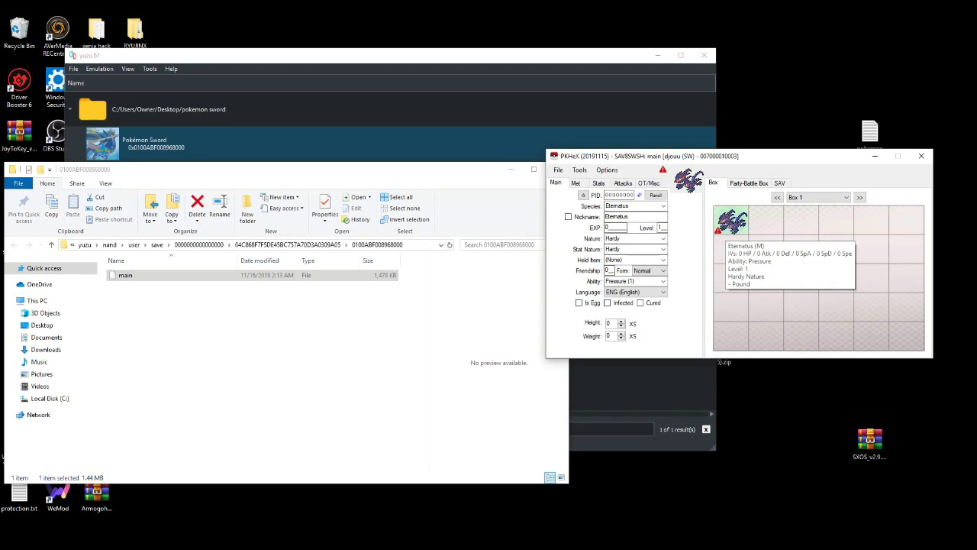
{"action": "left_click", "coordinate": [663, 206]}
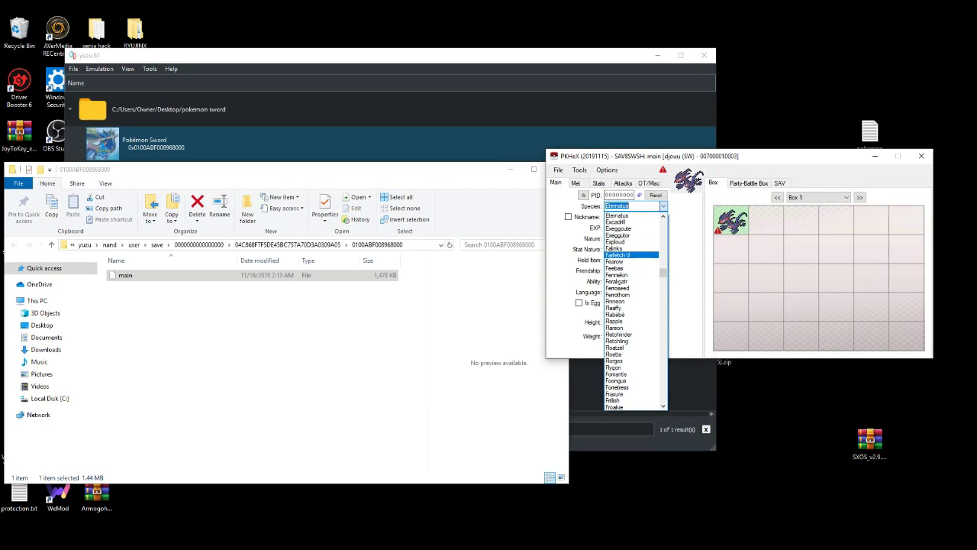
{"action": "left_click", "coordinate": [618, 254]}
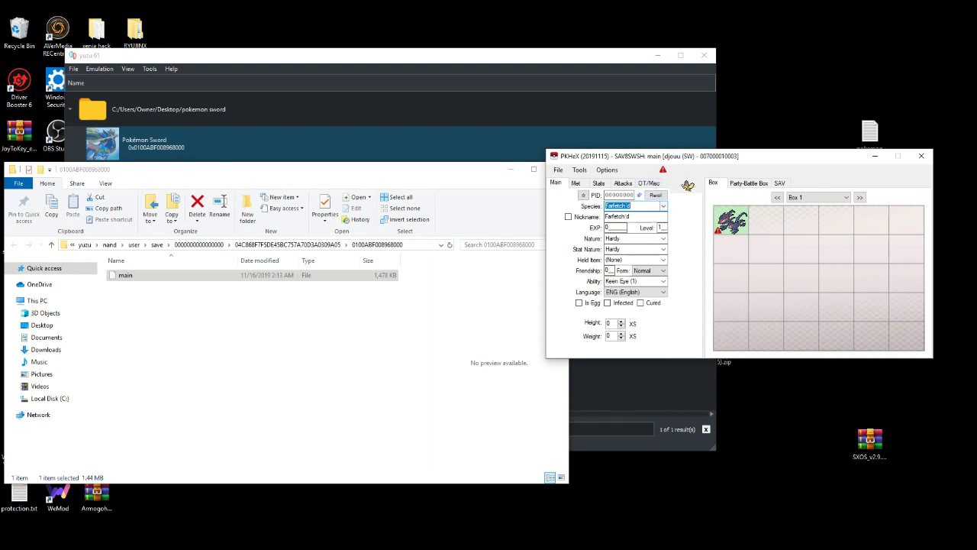
{"action": "left_click", "coordinate": [664, 206]}
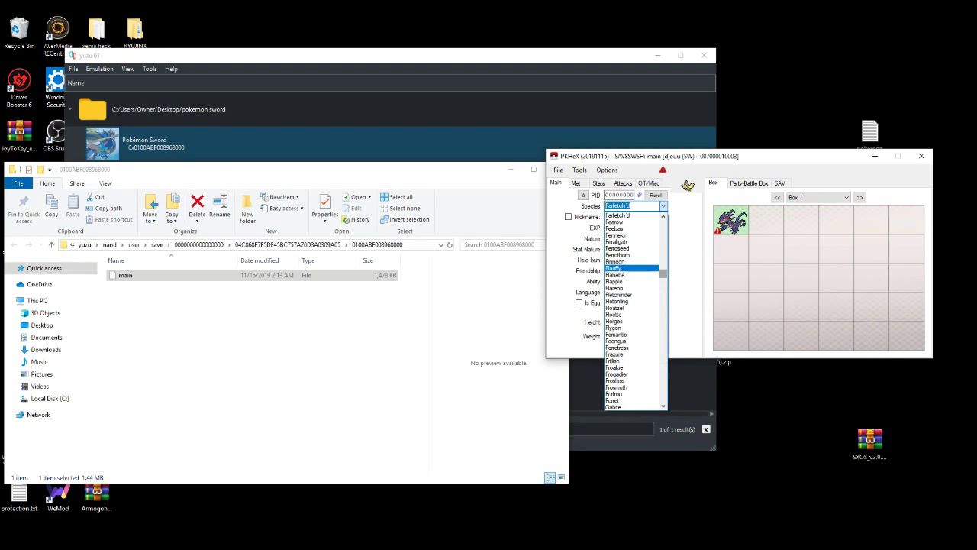
{"action": "scroll", "coordinate": [636, 311], "scroll_direction": "down", "scroll_amount": 20}
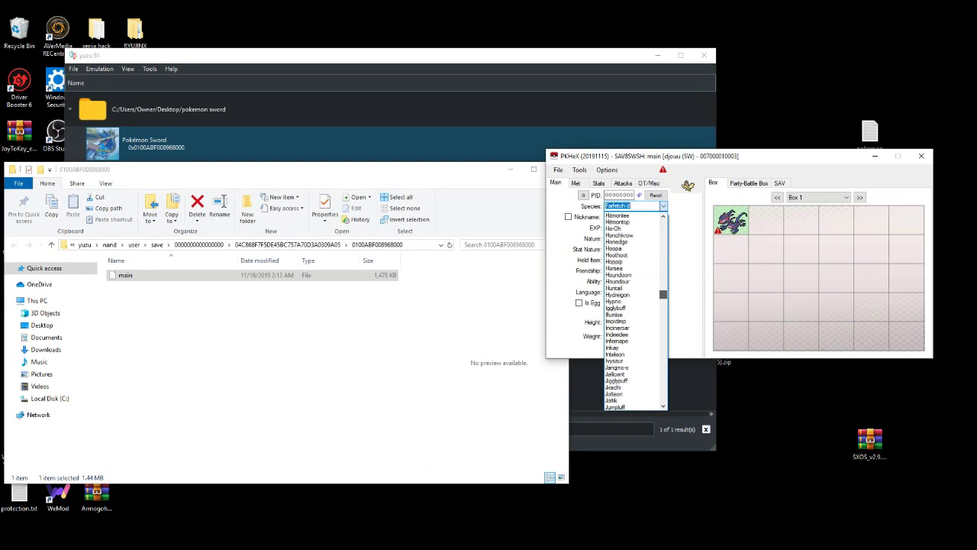
{"action": "scroll", "coordinate": [635, 311], "scroll_direction": "down", "scroll_amount": 20}
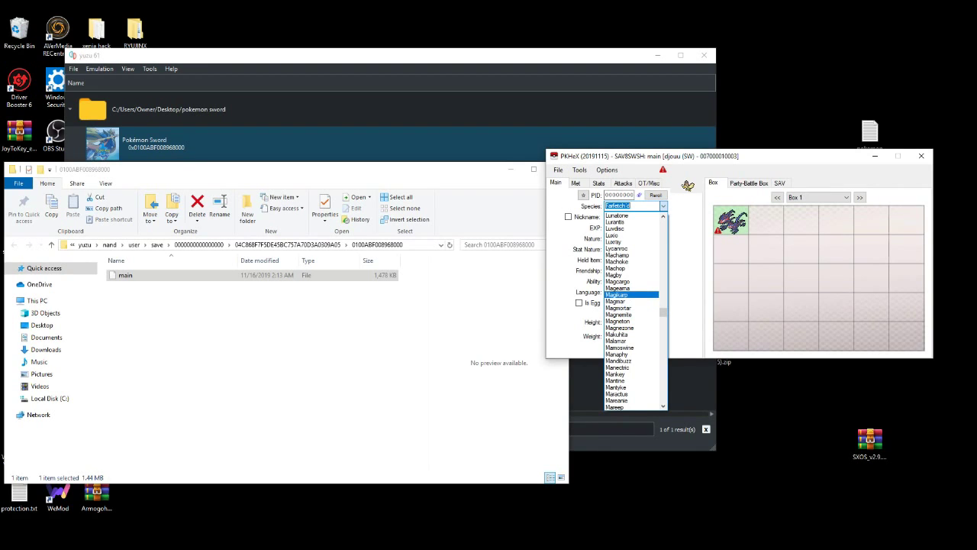
{"action": "left_click", "coordinate": [631, 294]}
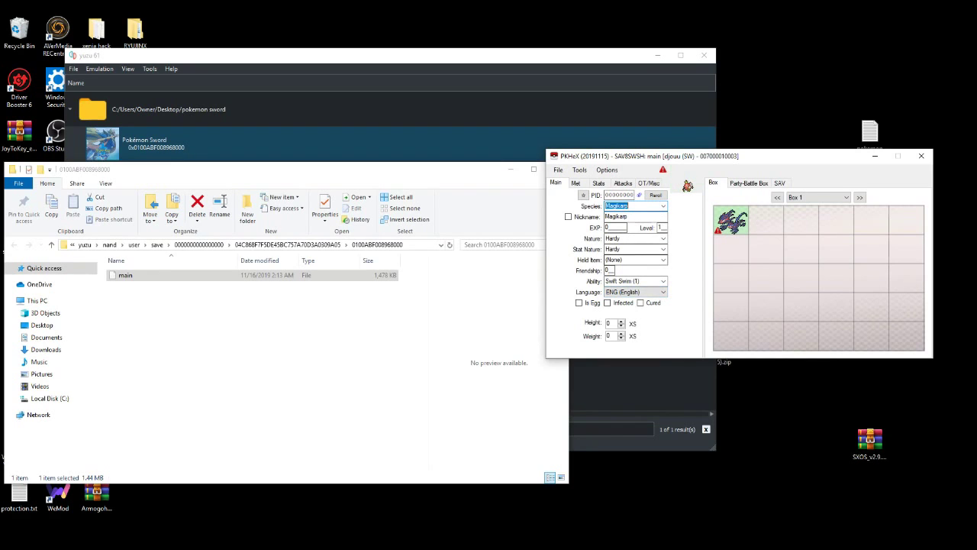
{"action": "left_click", "coordinate": [664, 239]}
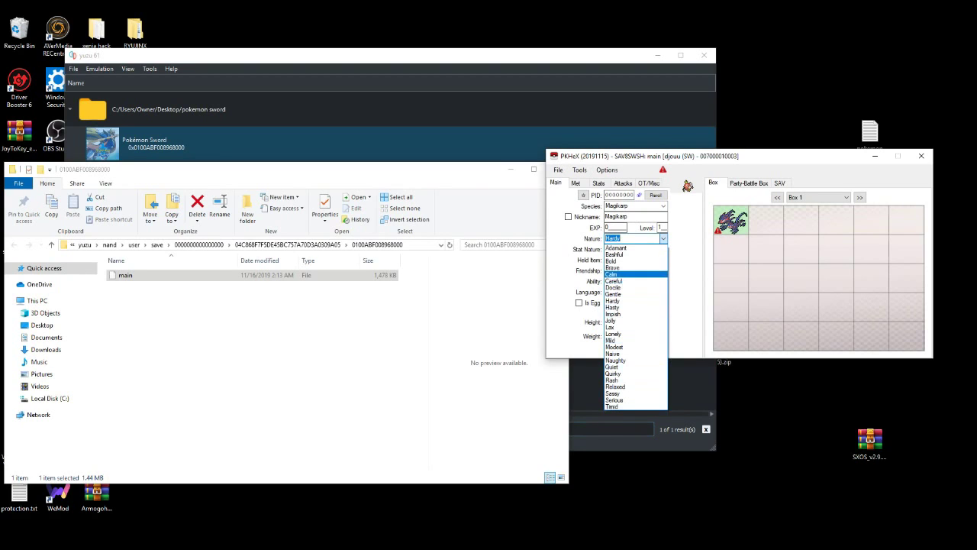
{"action": "key", "text": "Escape"}
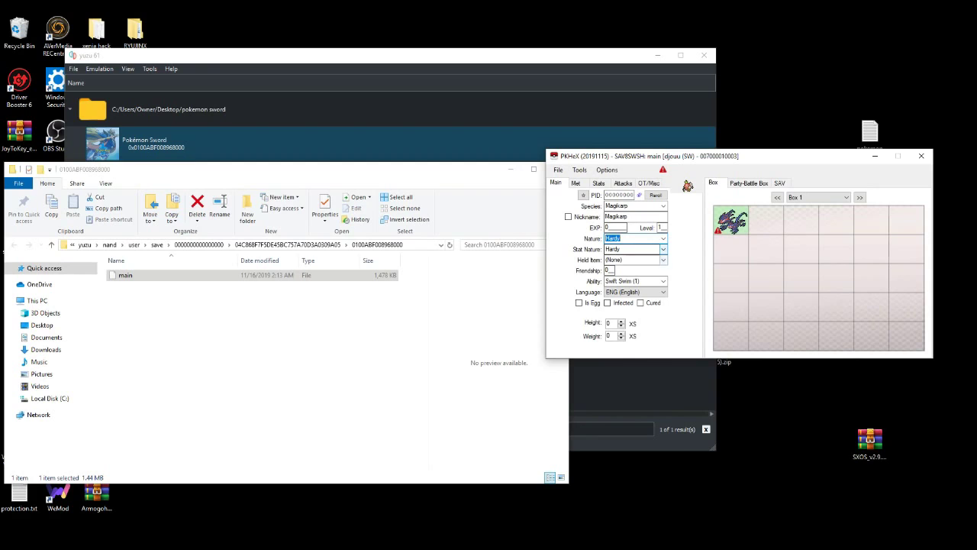
{"action": "left_click", "coordinate": [663, 259]}
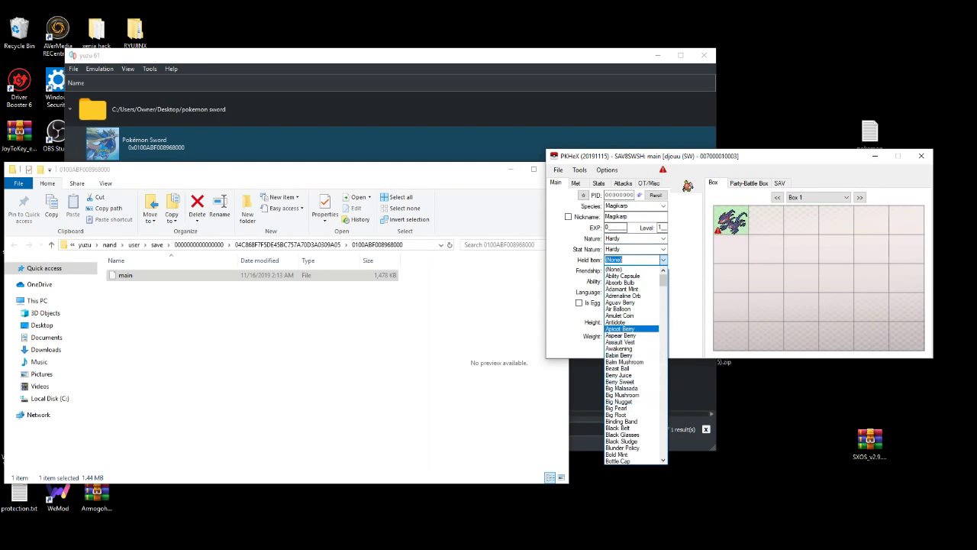
{"action": "key", "text": "Escape"}
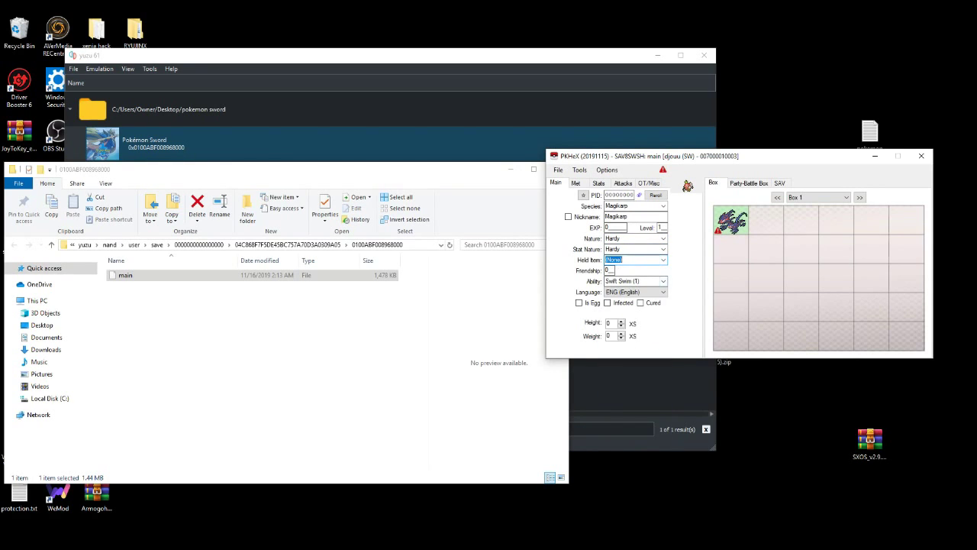
Set the ball in Magikarp's met details to Master Ball
{"action": "left_click", "coordinate": [575, 183]}
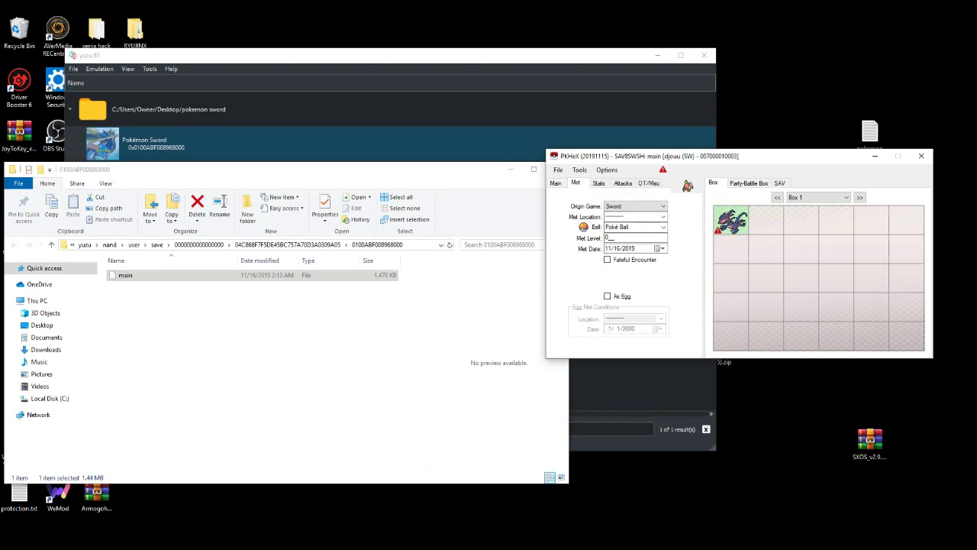
{"action": "left_click", "coordinate": [663, 227]}
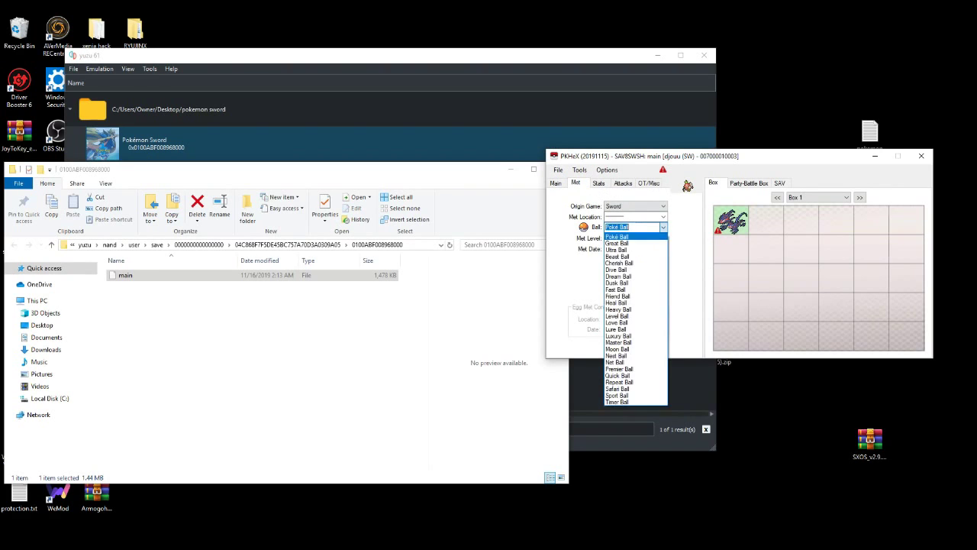
{"action": "key", "text": "Up"}
{"action": "key", "text": "Up"}
{"action": "key", "text": "Up"}
{"action": "key", "text": "Up"}
{"action": "key", "text": "Up"}
{"action": "key", "text": "Up"}
{"action": "key", "text": "Up"}
{"action": "key", "text": "Up"}
{"action": "key", "text": "Up"}
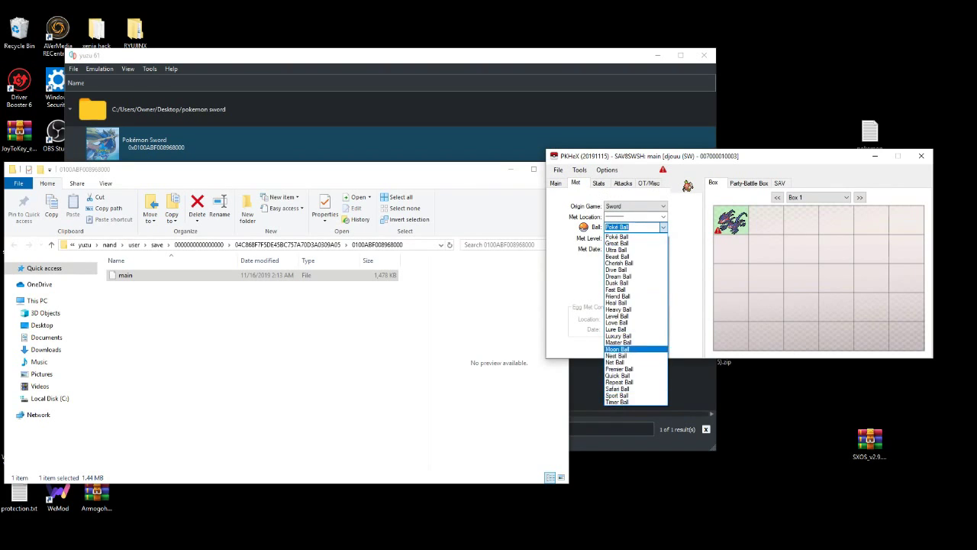
{"action": "key", "text": "Return"}
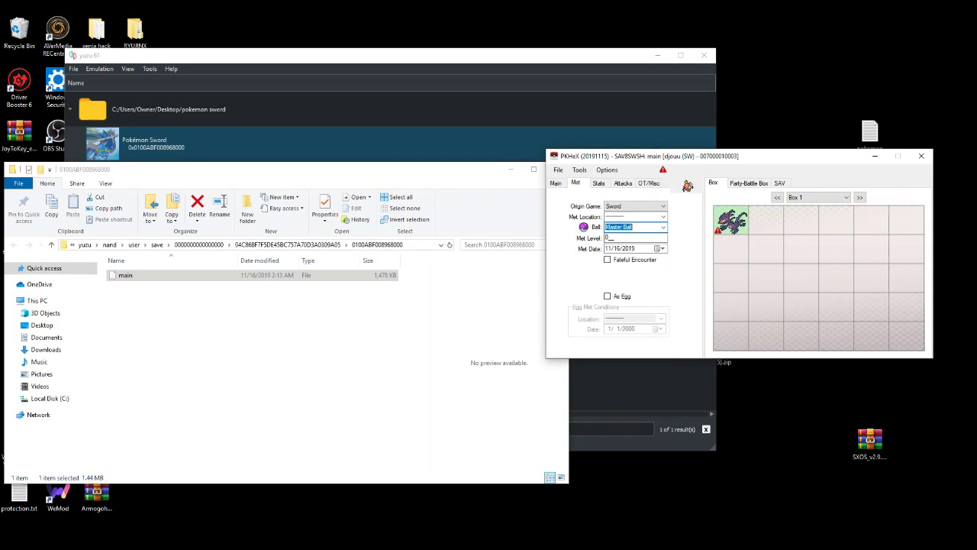
Examine Magikarp's current and relearn moves, the available attack choices, and its trainer and miscellaneous details
{"action": "left_click", "coordinate": [623, 184]}
{"action": "key", "text": "Tab"}
{"action": "key", "text": "Tab"}
{"action": "key", "text": "alt+Down"}
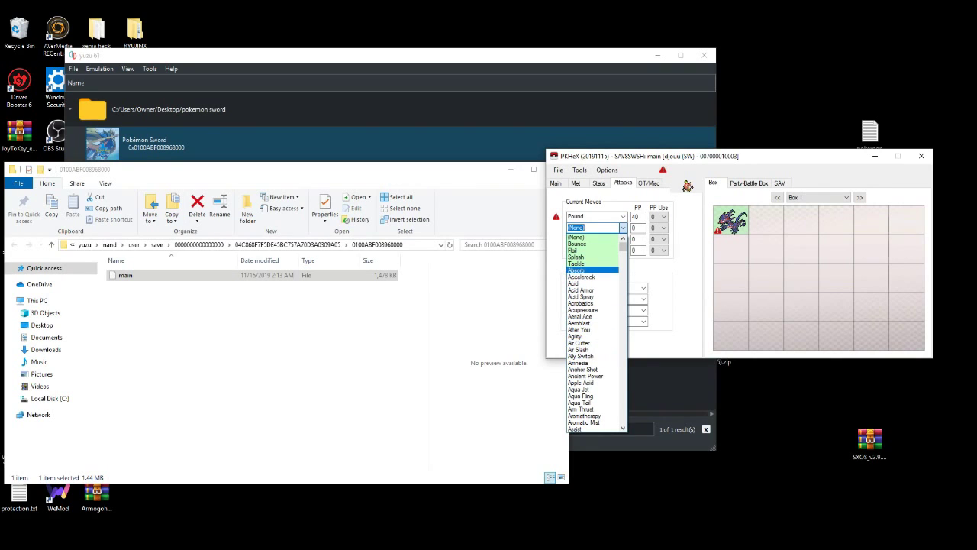
{"action": "left_click", "coordinate": [623, 228]}
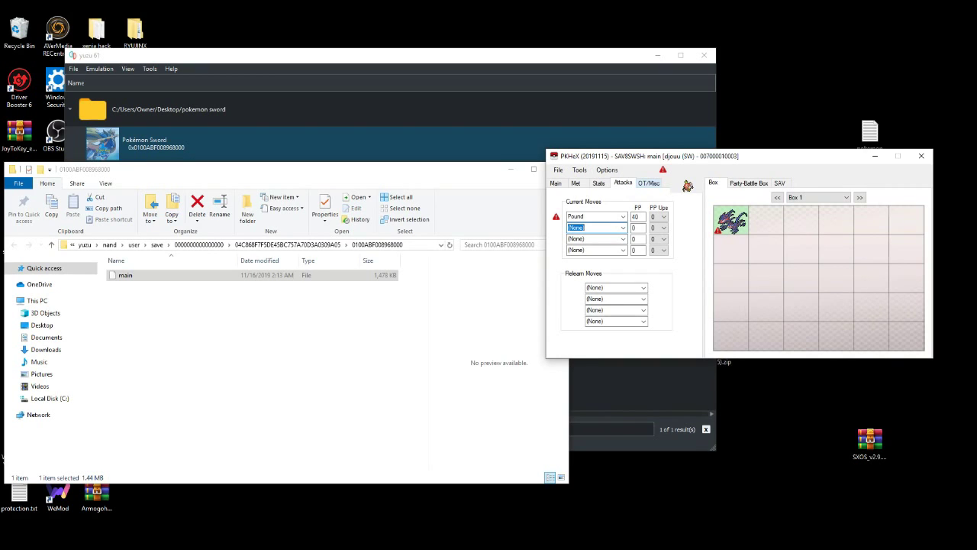
{"action": "left_click", "coordinate": [649, 184]}
{"action": "left_click", "coordinate": [623, 183]}
{"action": "key", "text": "ctrl+Tab"}
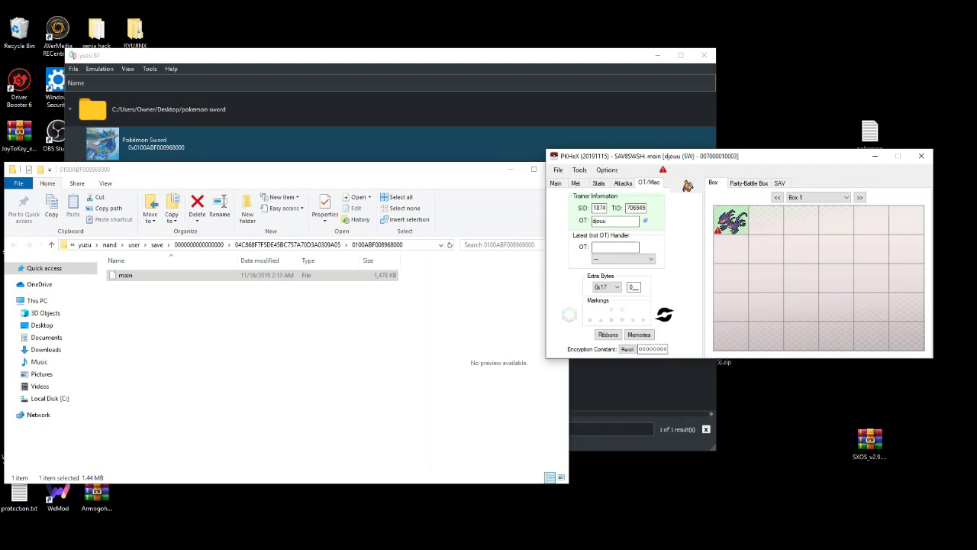
{"action": "key", "text": "ctrl+shift+Tab"}
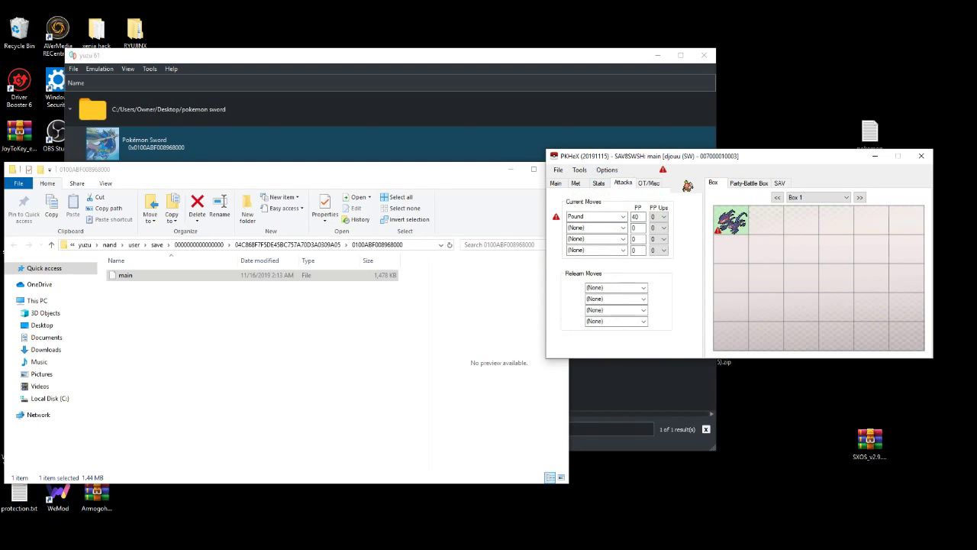
Place the edited Magikarp in the second slot of the party
{"action": "left_click", "coordinate": [556, 184]}
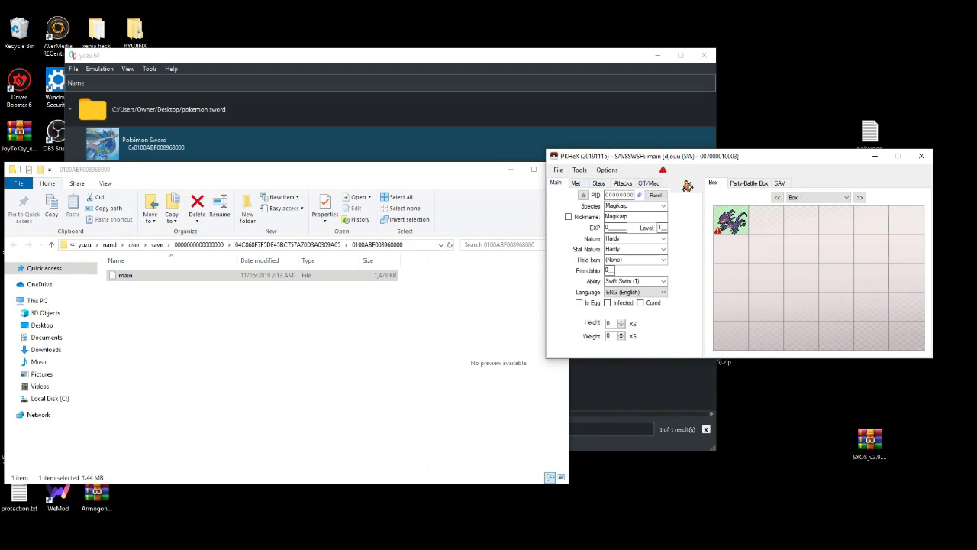
{"action": "left_click", "coordinate": [749, 183]}
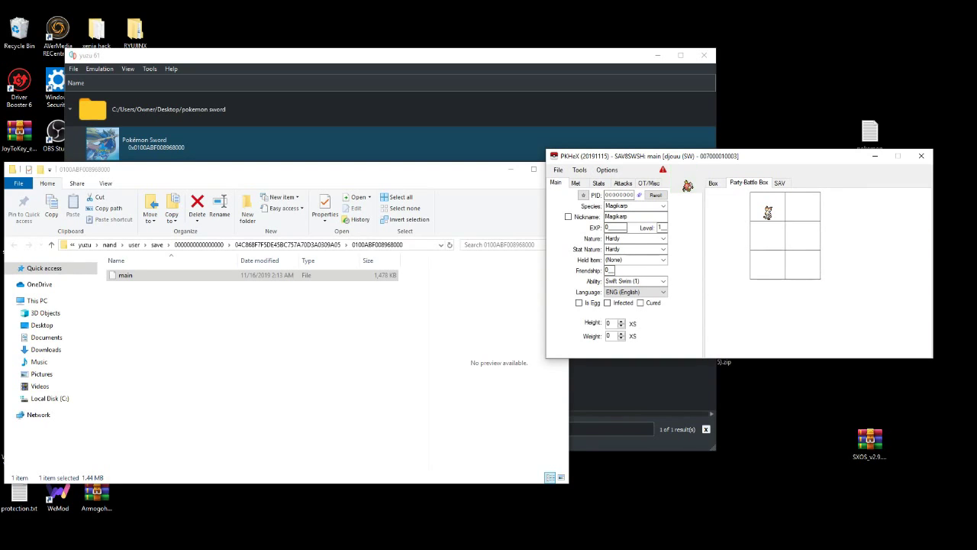
{"action": "left_click_drag", "start_coordinate": [688, 187], "coordinate": [803, 207]}
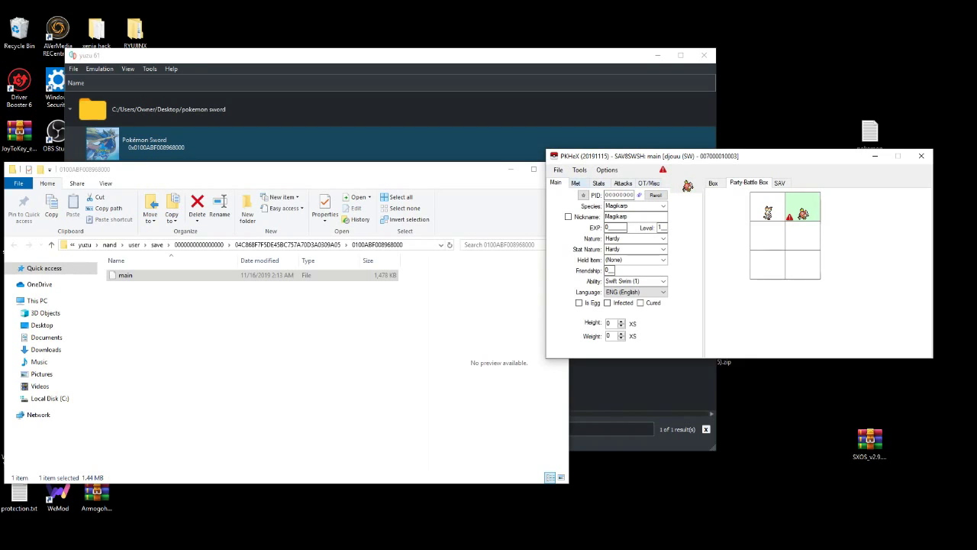
Change the edited Pokémon's species to Mr. Rime and place it in the third party slot
{"action": "left_click", "coordinate": [663, 206]}
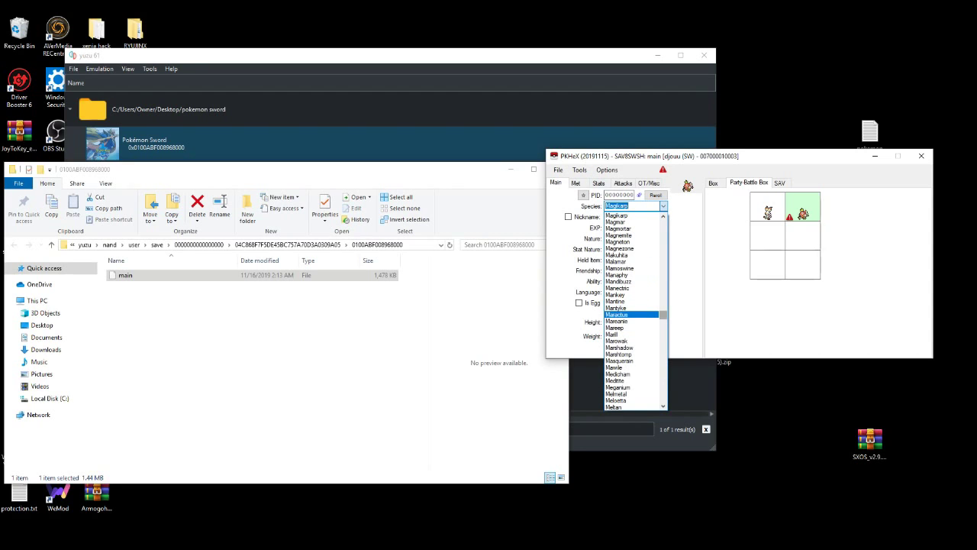
{"action": "left_click_drag", "start_coordinate": [663, 315], "coordinate": [662, 323]}
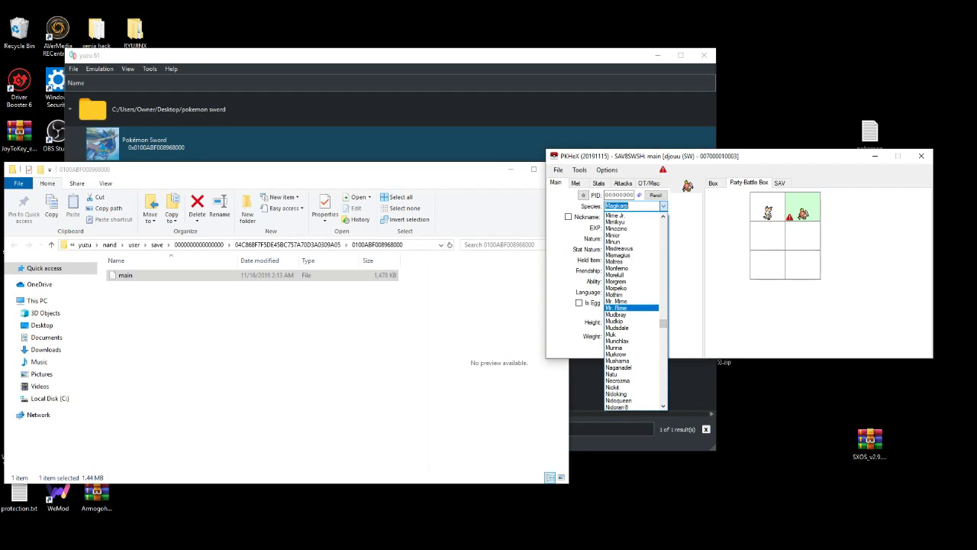
{"action": "left_click", "coordinate": [616, 308]}
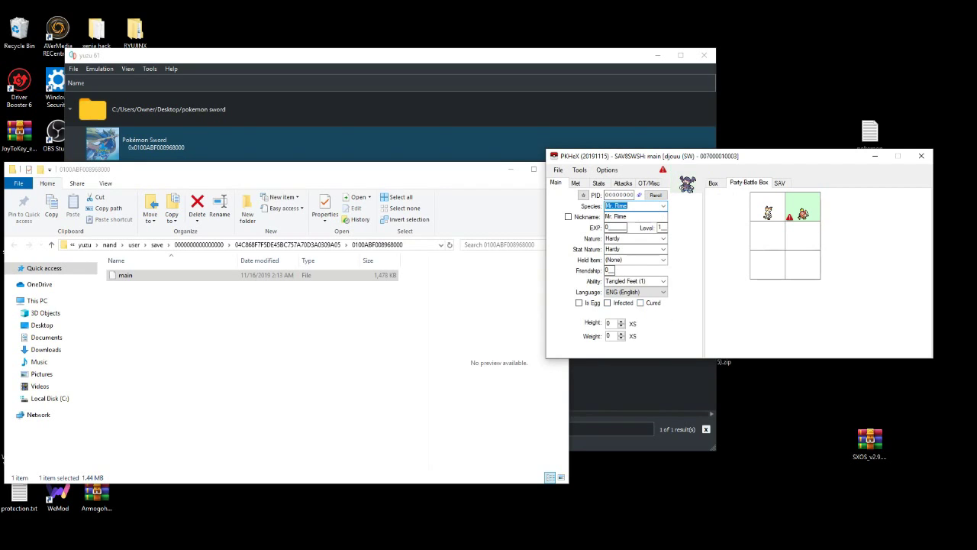
{"action": "left_click", "coordinate": [713, 184]}
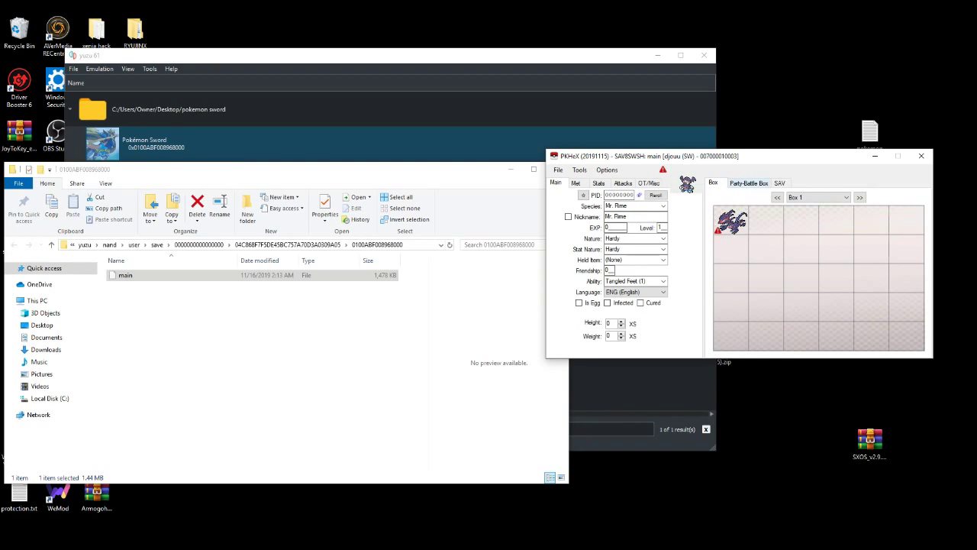
{"action": "left_click", "coordinate": [749, 183]}
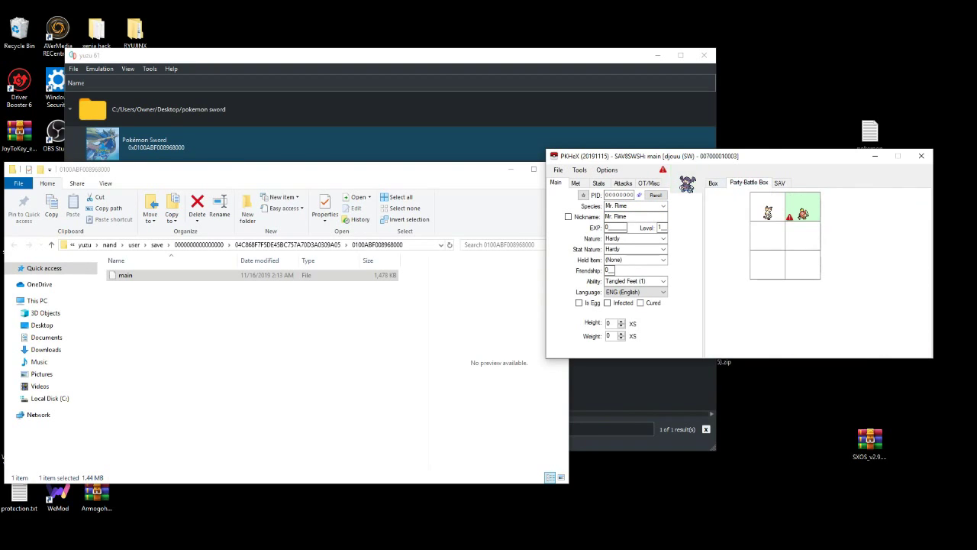
{"action": "left_click_drag", "start_coordinate": [688, 184], "coordinate": [768, 236]}
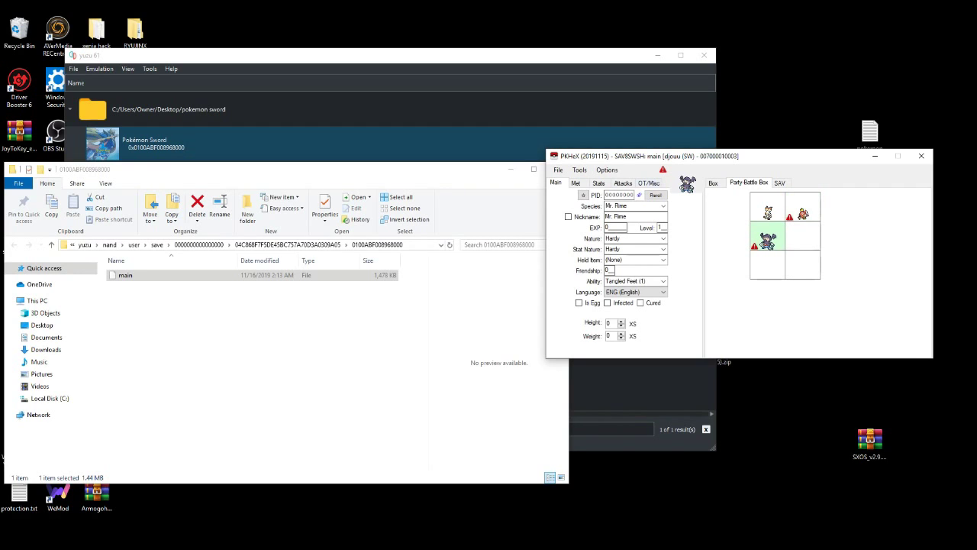
Export the edited save as main into the Pokémon Sword save folder, replacing the existing file
{"action": "left_click", "coordinate": [558, 170]}
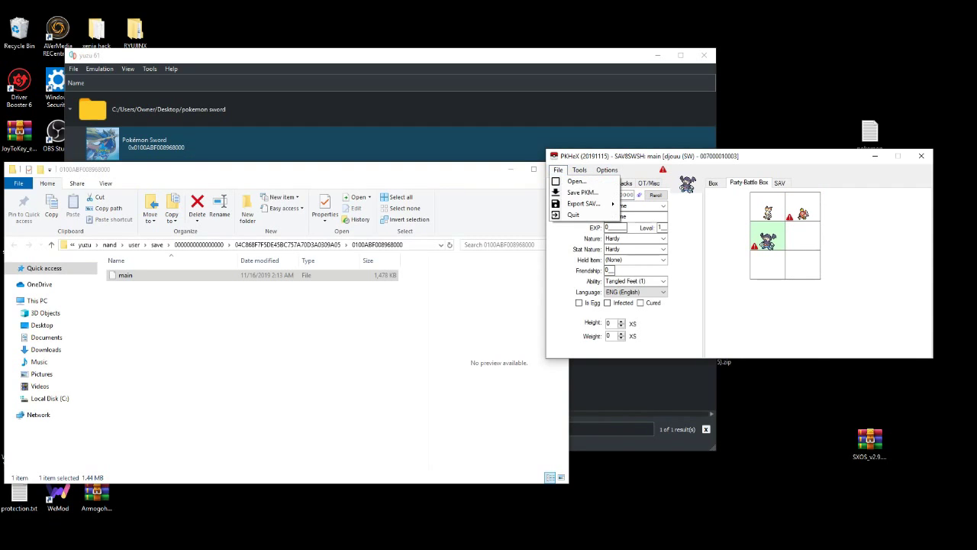
{"action": "mouse_move", "coordinate": [585, 203]}
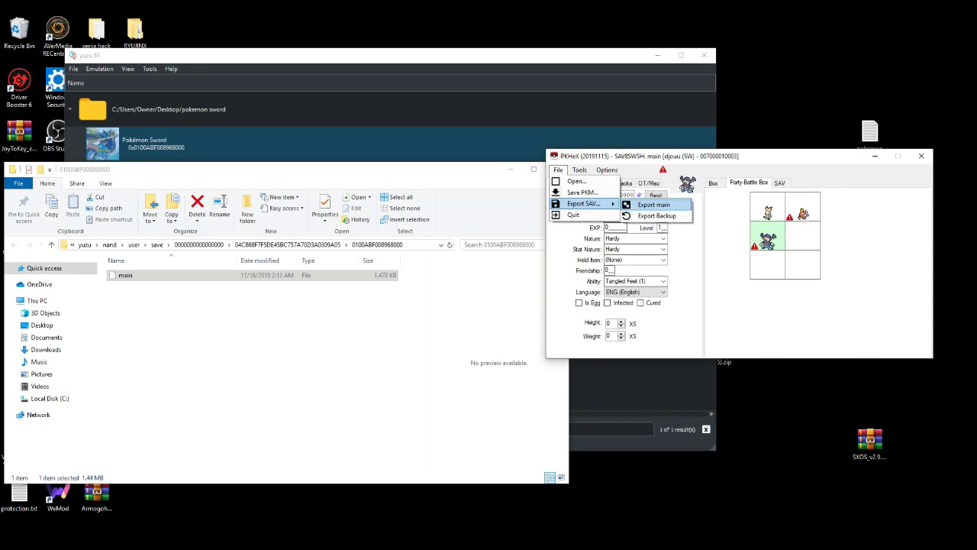
{"action": "left_click", "coordinate": [653, 204]}
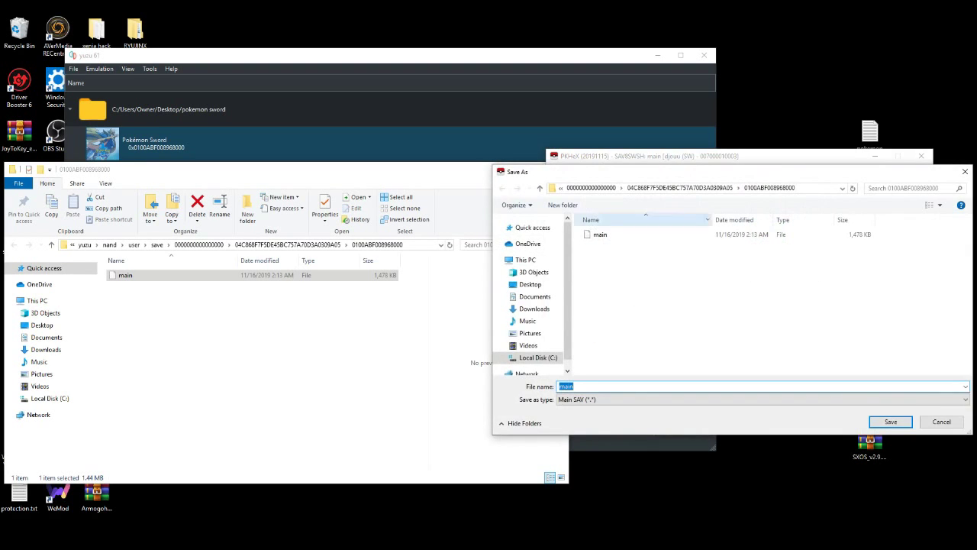
{"action": "key", "text": "Return"}
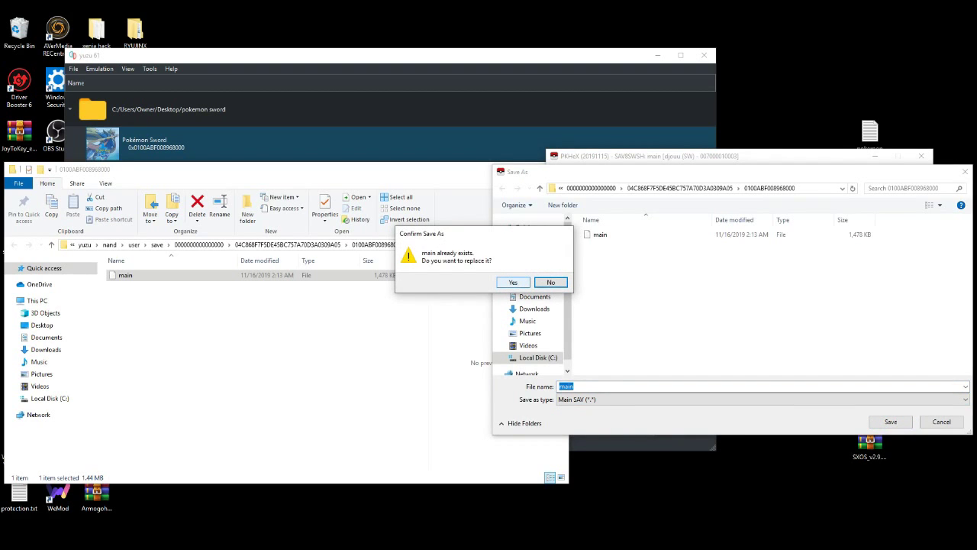
{"action": "left_click", "coordinate": [513, 282]}
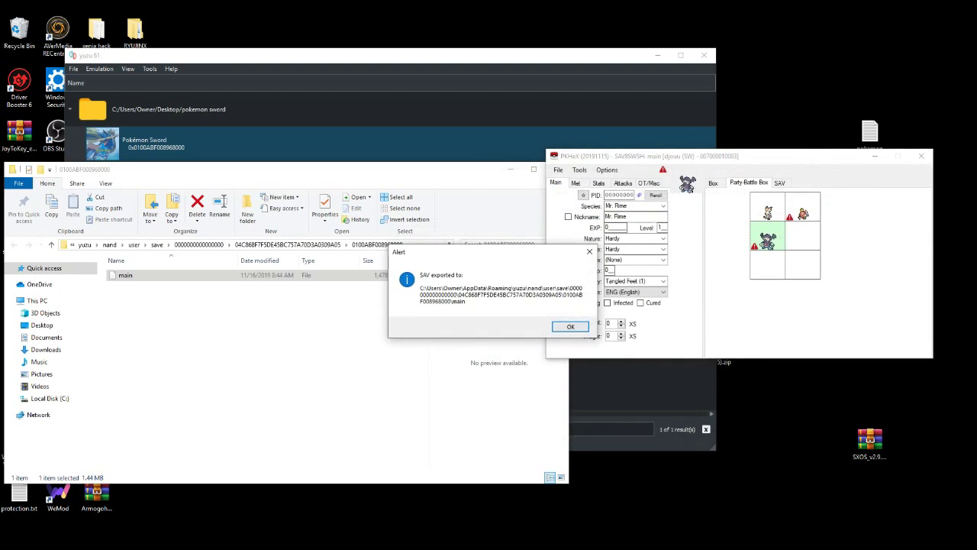
{"action": "key", "text": "Return"}
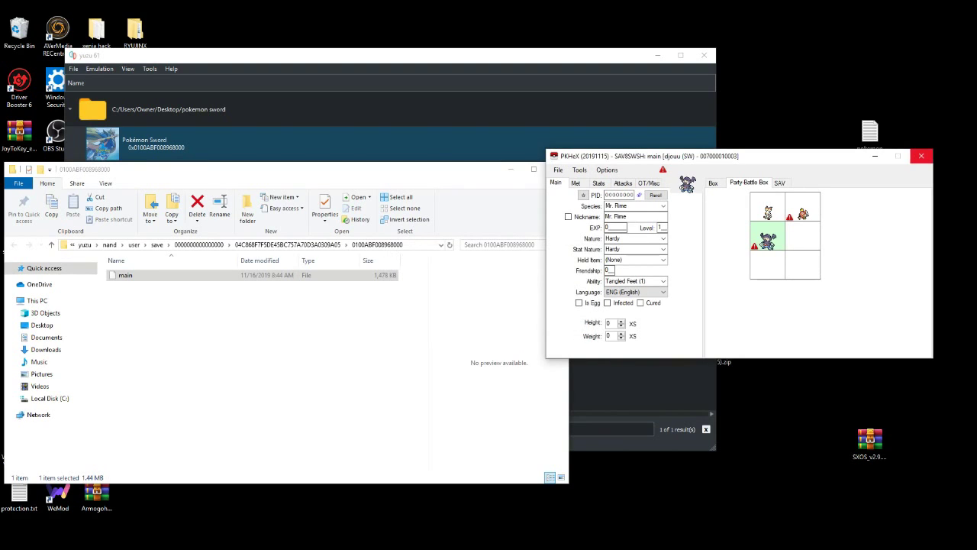
Close PKHeX and the save folder, and launch Pokémon Sword in yuzu
{"action": "left_click", "coordinate": [922, 156]}
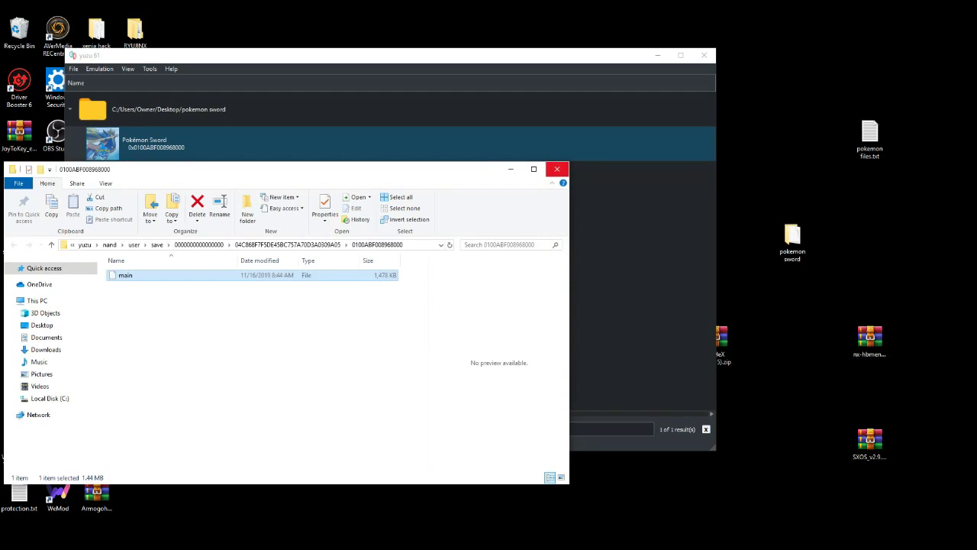
{"action": "left_click", "coordinate": [525, 318]}
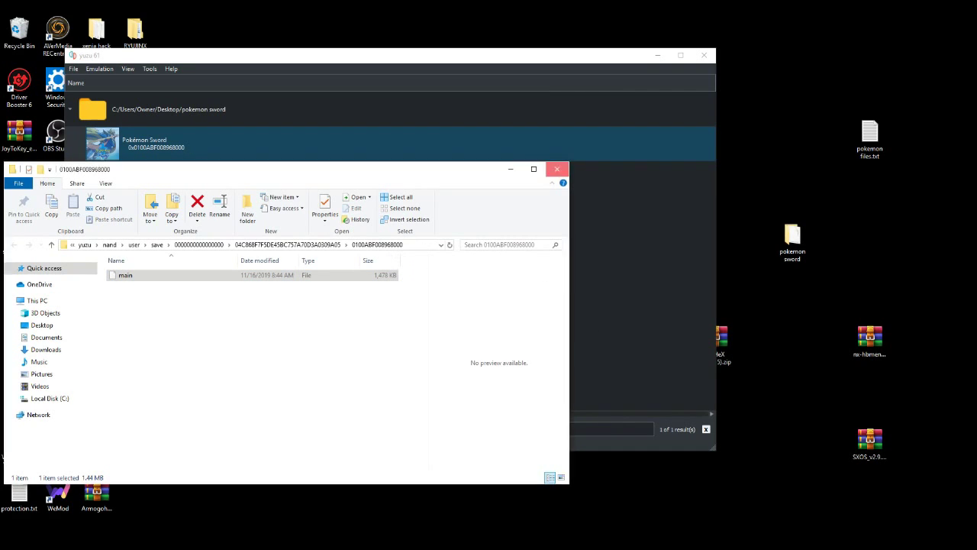
{"action": "left_click", "coordinate": [556, 169]}
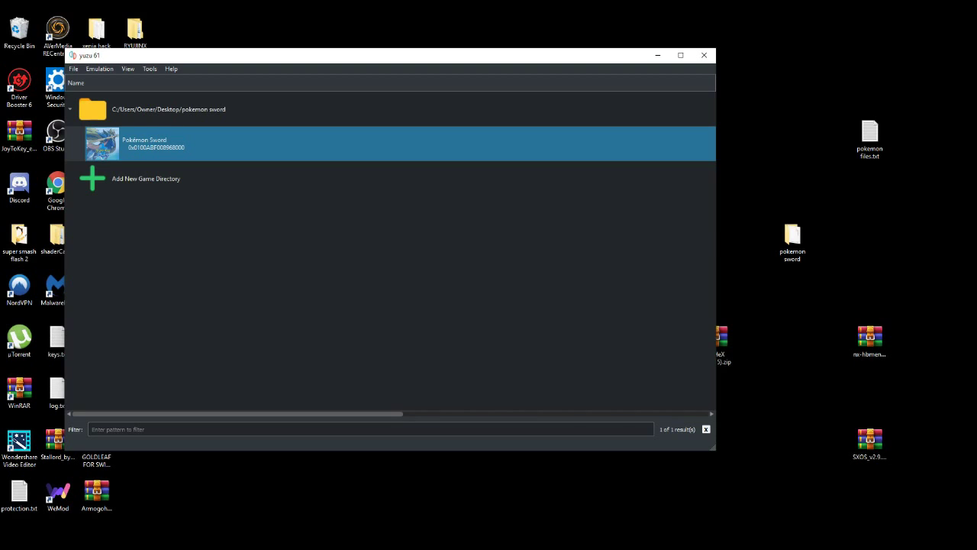
{"action": "double_click", "coordinate": [155, 143]}
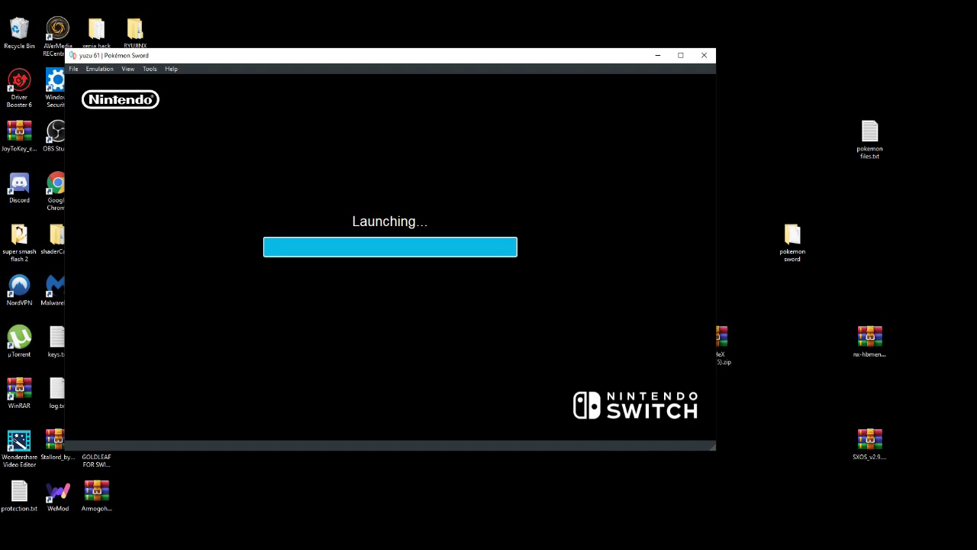